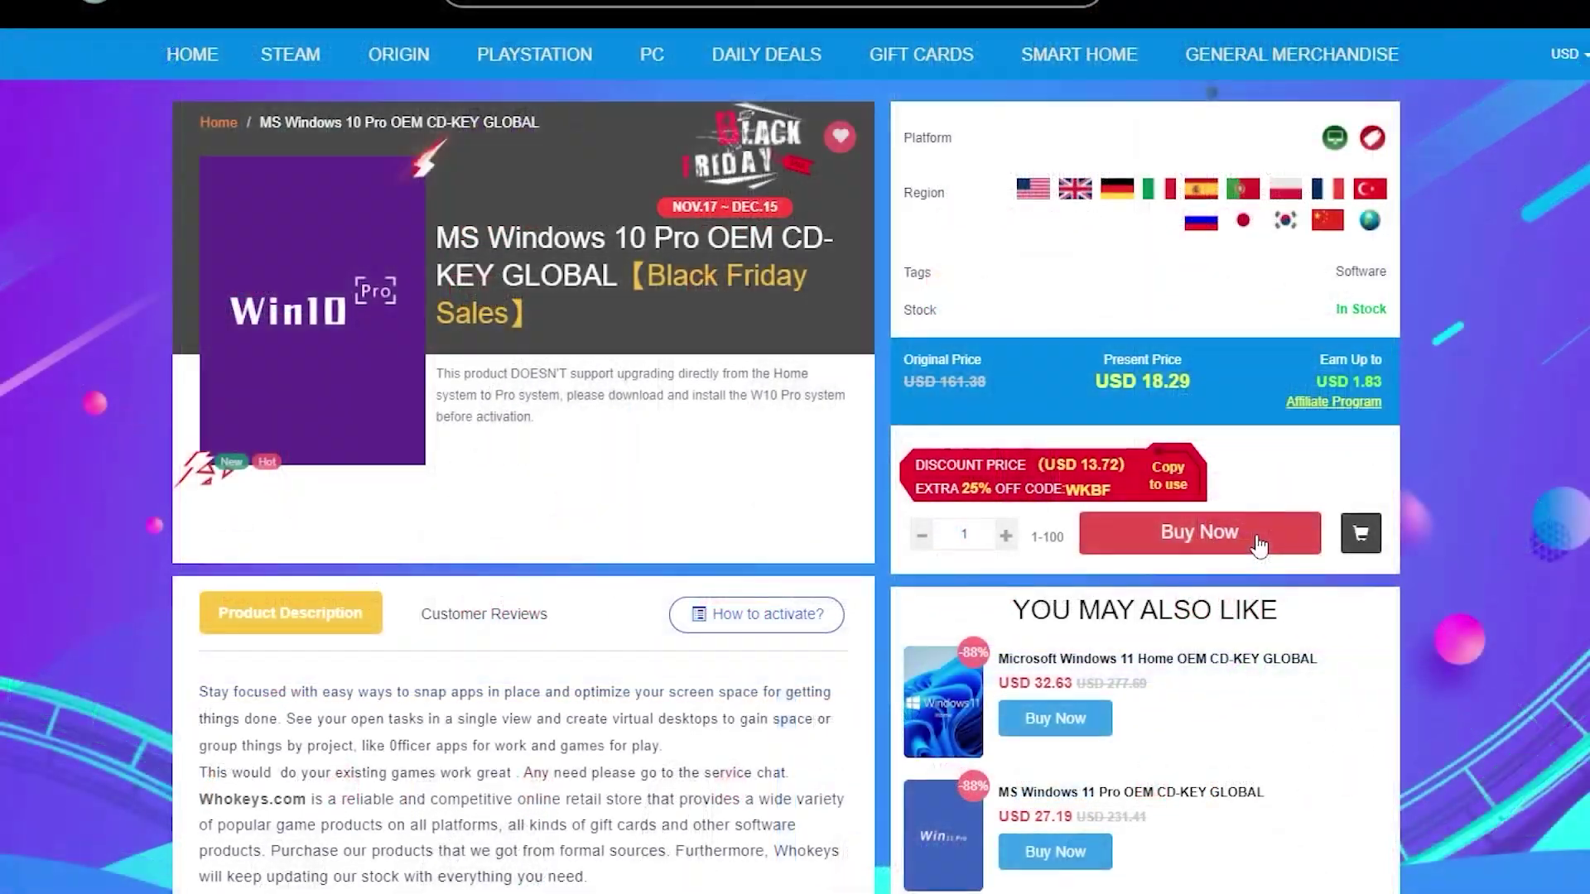
Buy one MS Windows 10 Pro OEM CD-KEY GLOBAL, apply promotion code WKTE to the order, and highlight the discounted subtotal.
left_click(1258, 544)
left_click(456, 568)
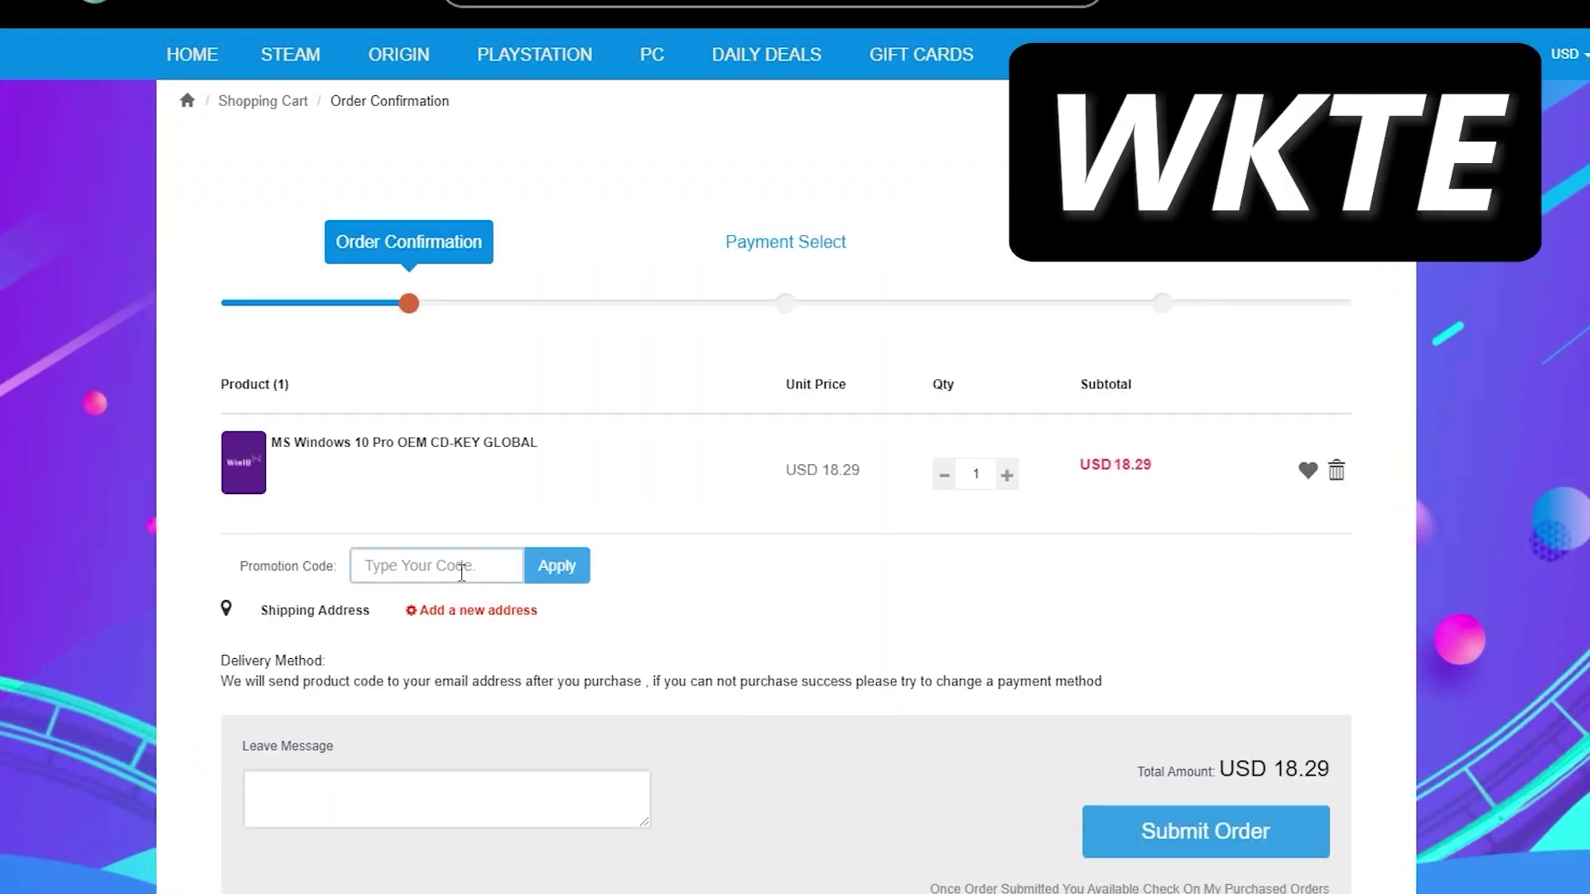
type("WKTE")
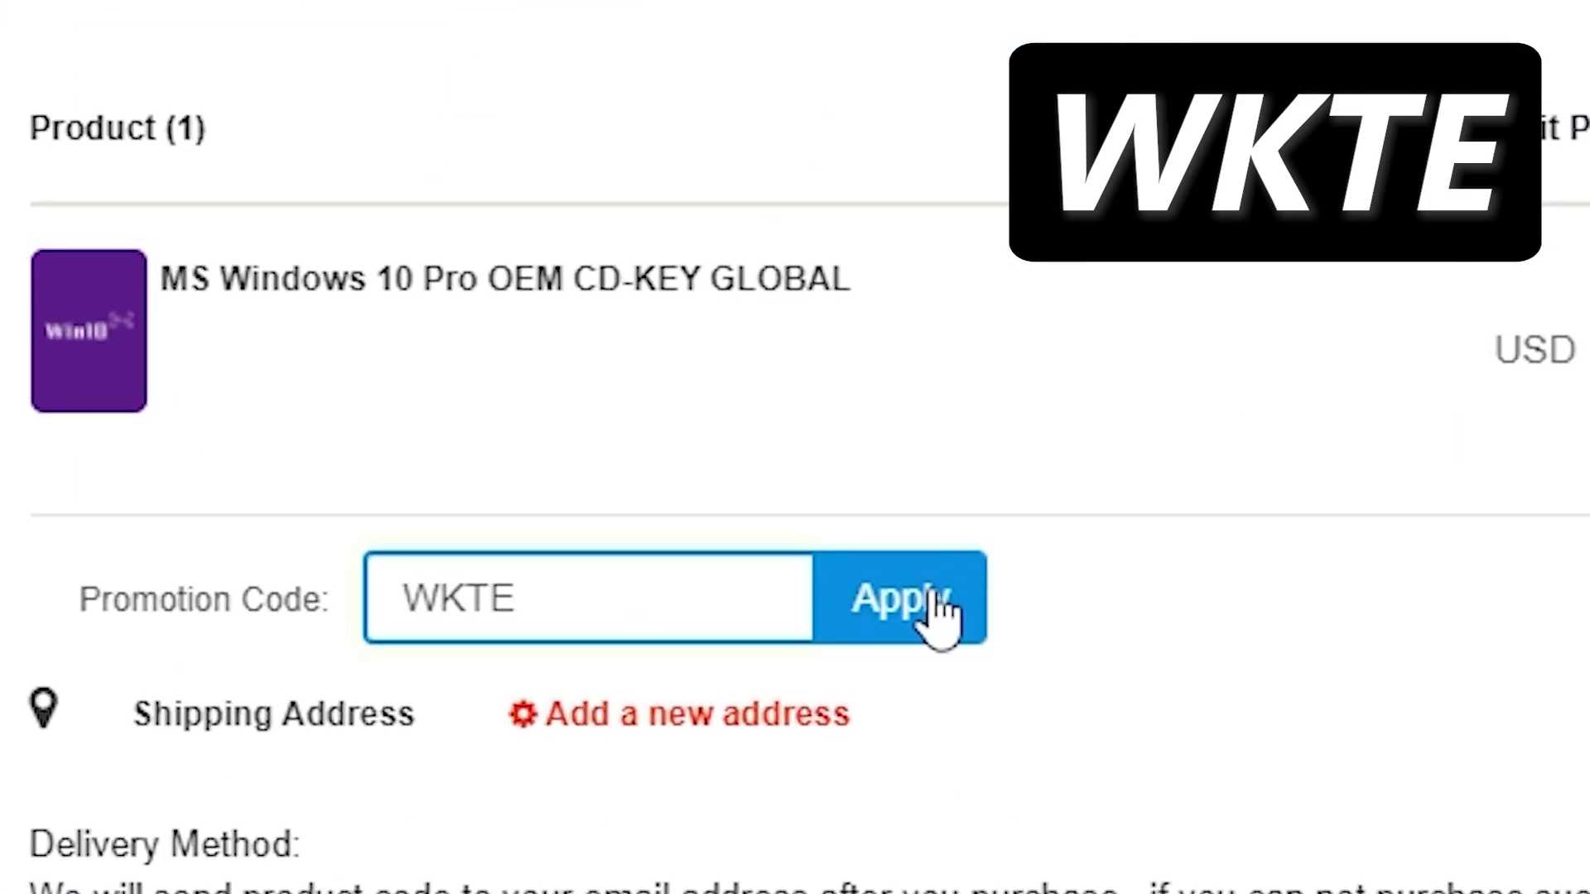
left_click(932, 609)
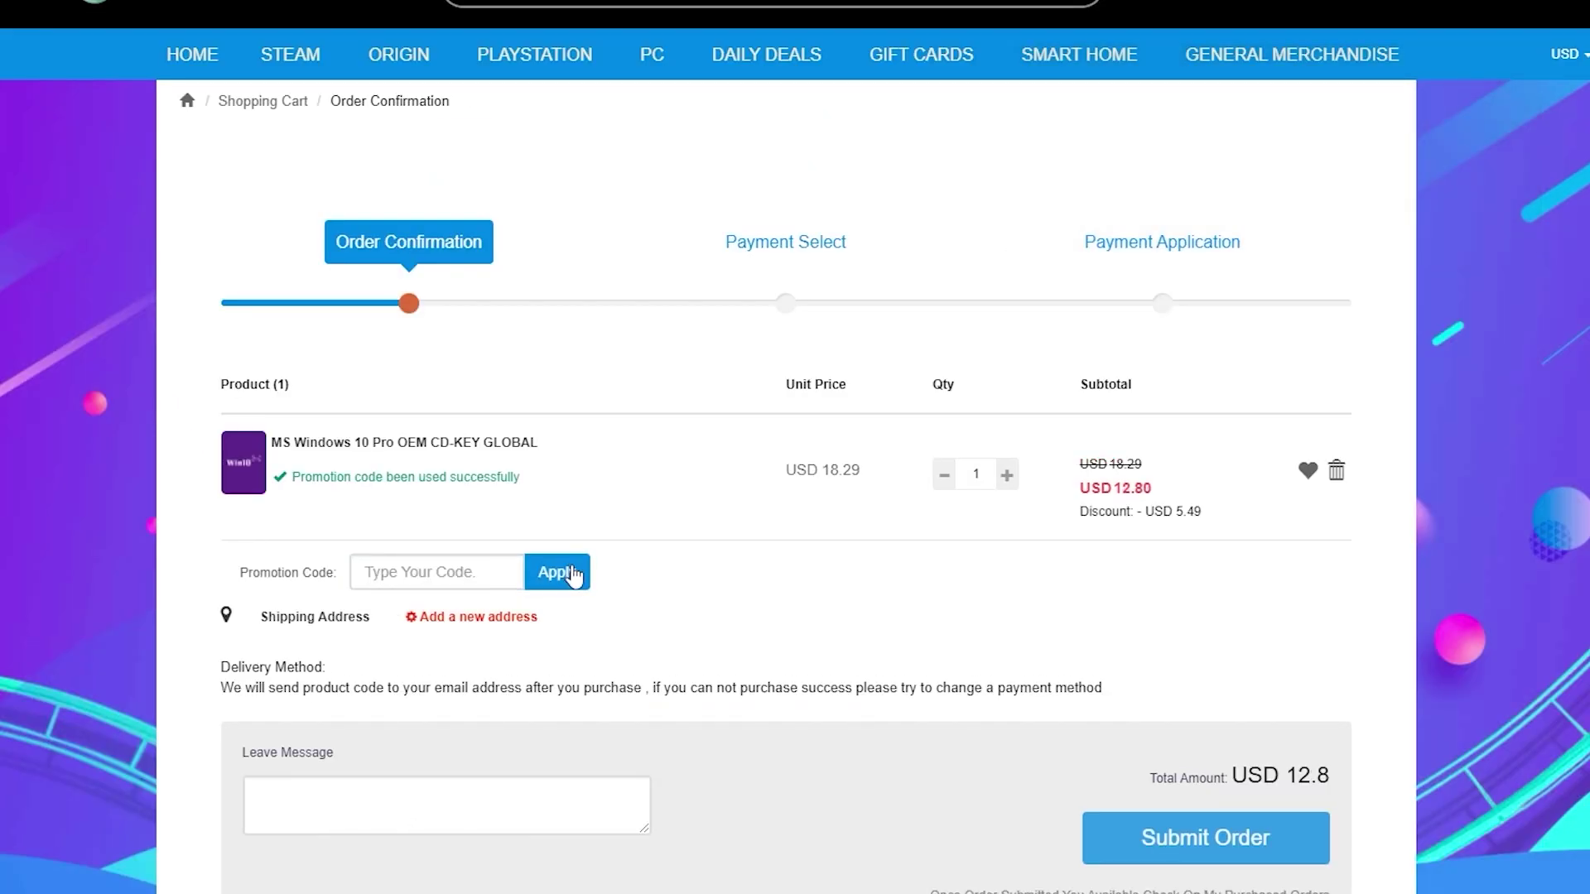
left_click_drag(1083, 489, 1151, 490)
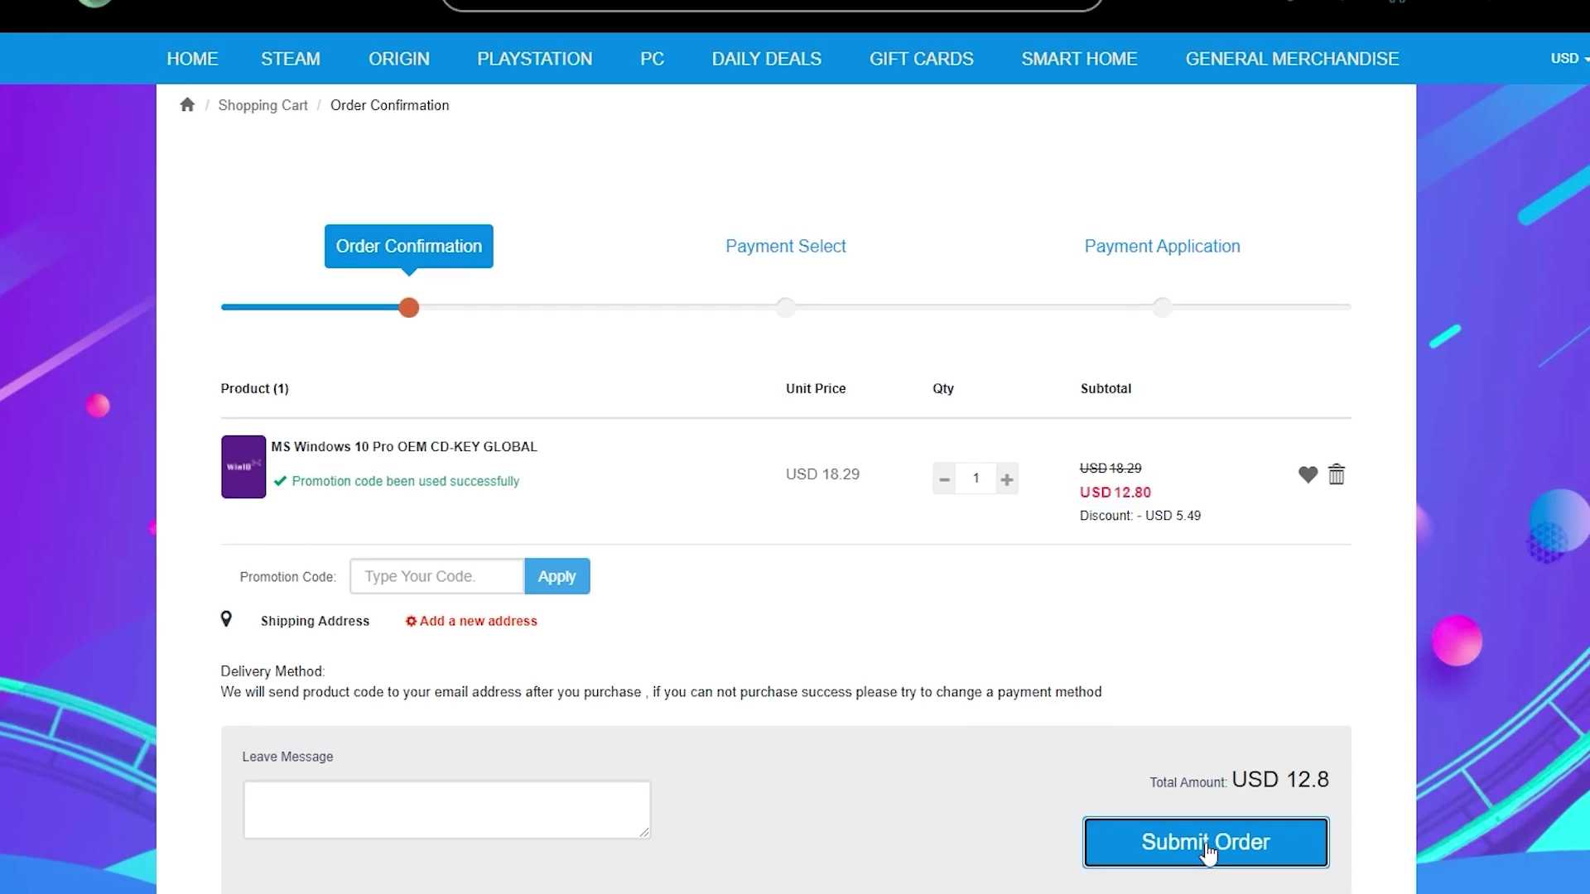
Submit the Windows 10 Pro order, pay for it with PayPal, and select the delivered product code on the order status page.
left_click(1205, 843)
left_click(919, 476)
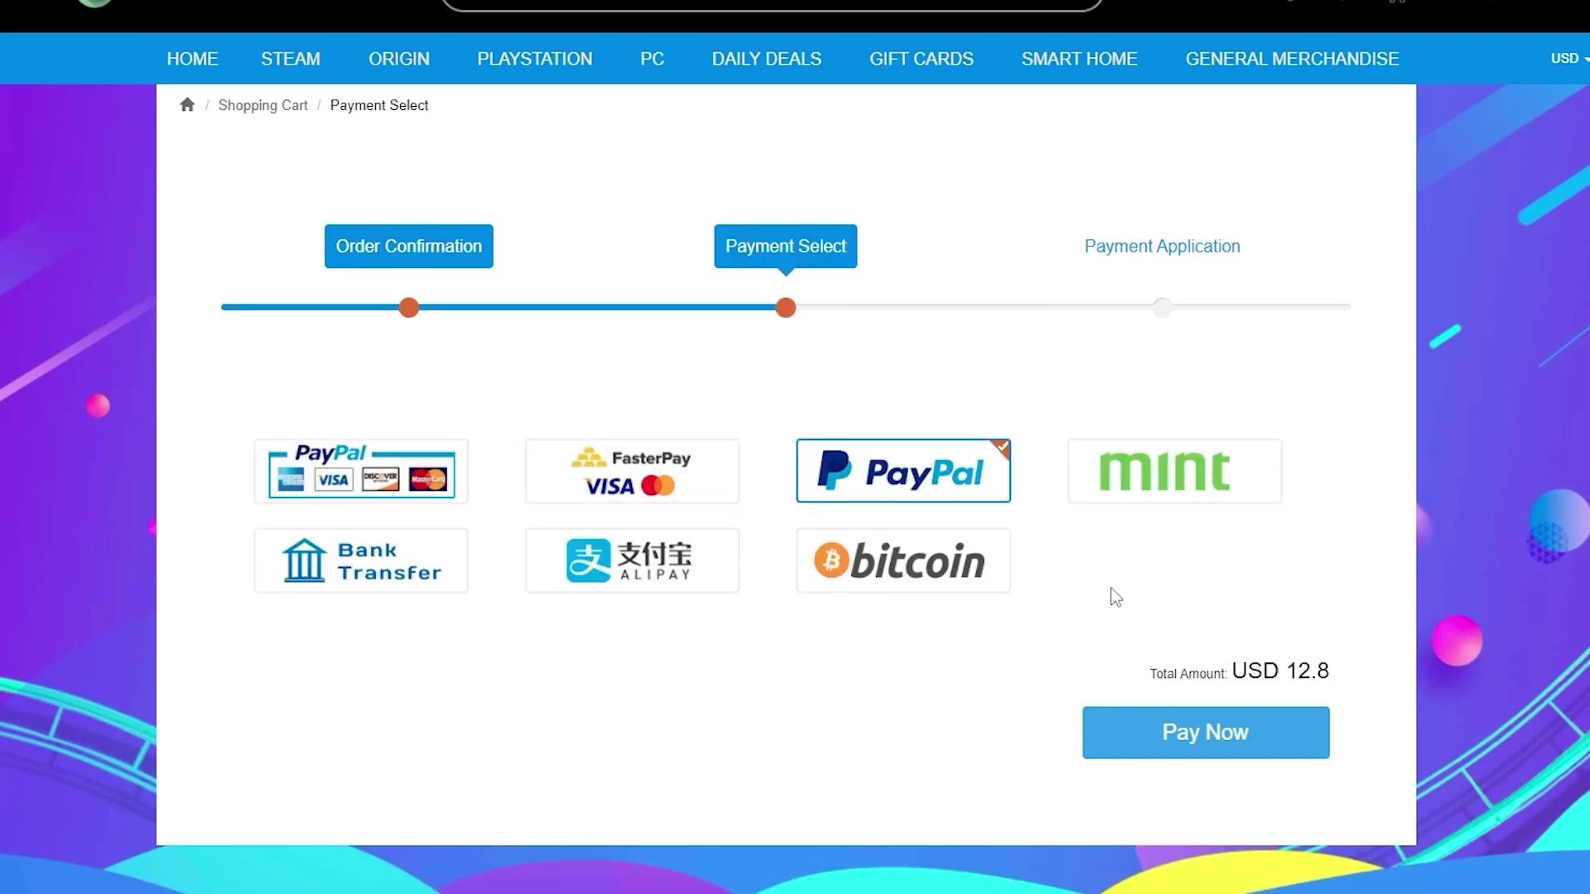
left_click(1213, 739)
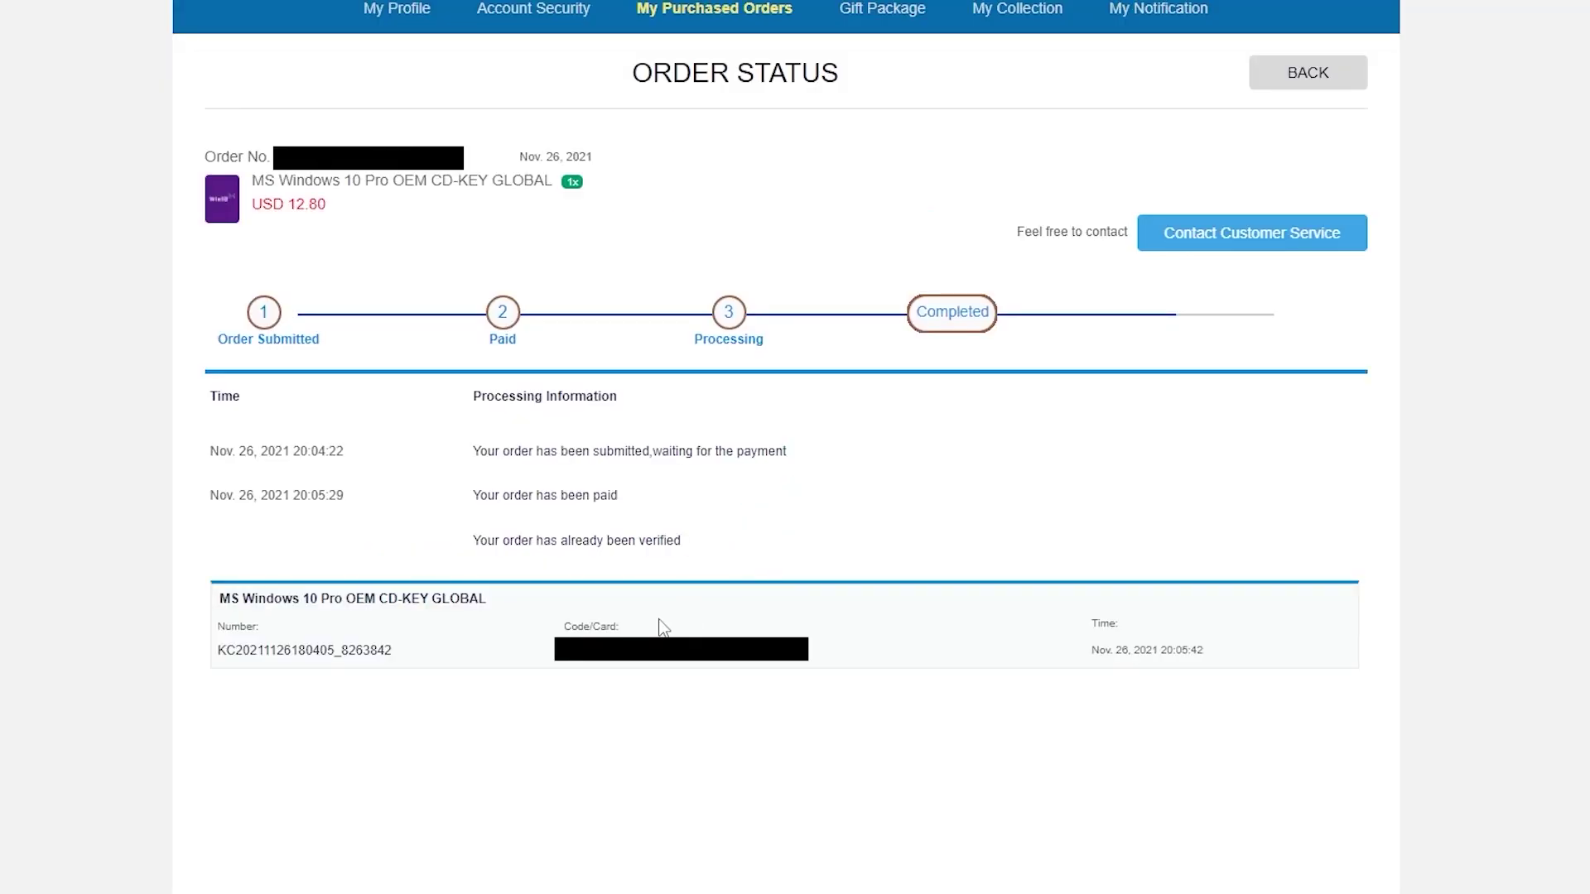
left_click_drag(559, 650, 809, 667)
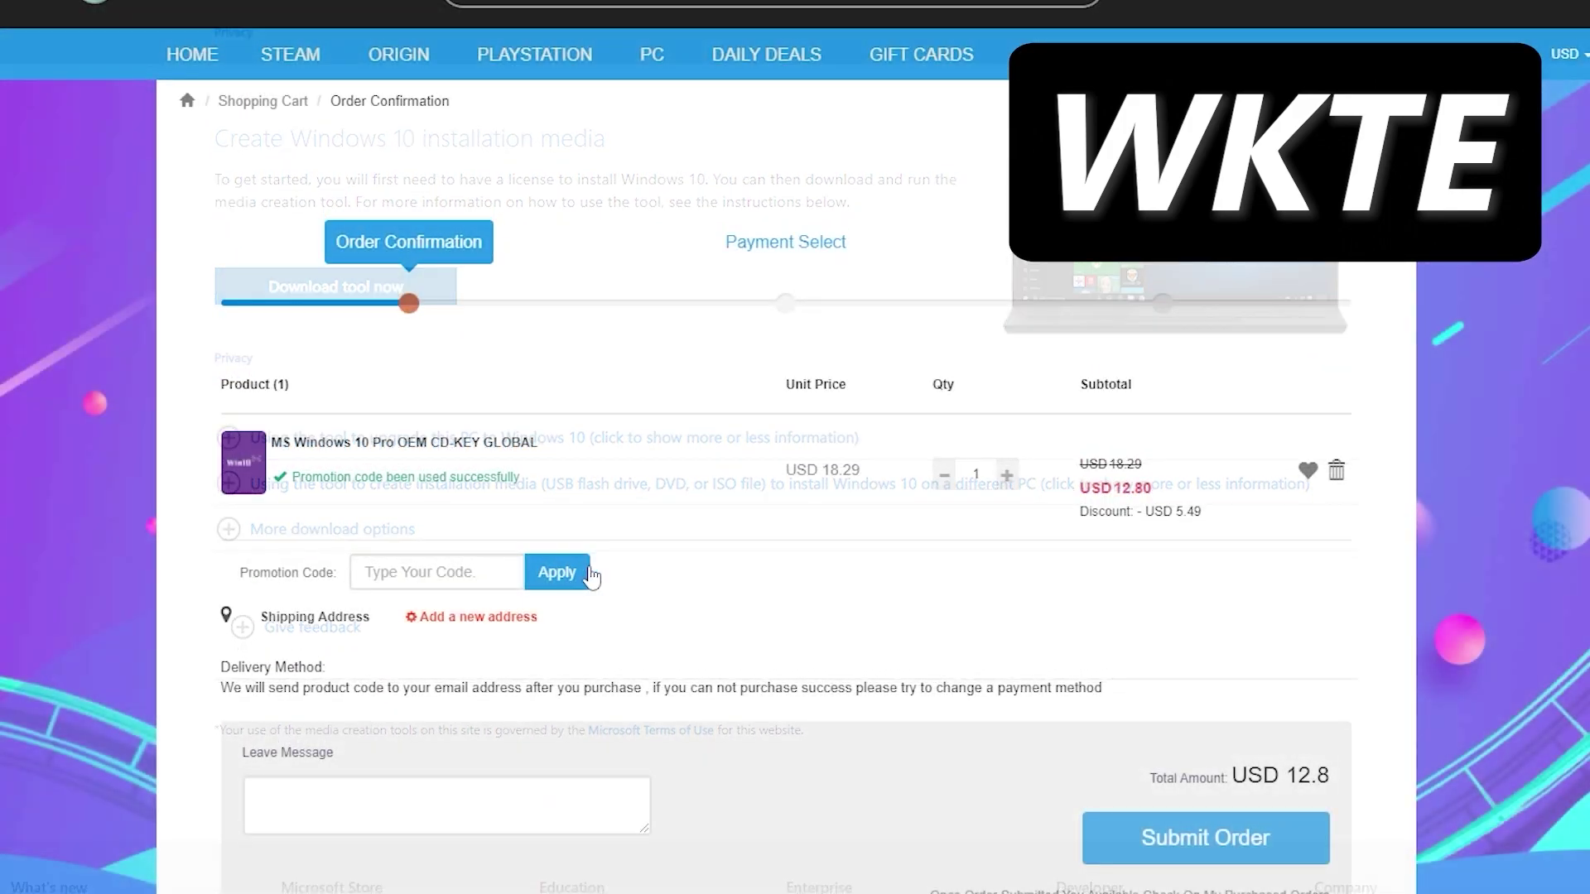
Highlight the reduced subtotal on the Windows 10 Pro order confirmation.
left_click_drag(1080, 488, 1132, 489)
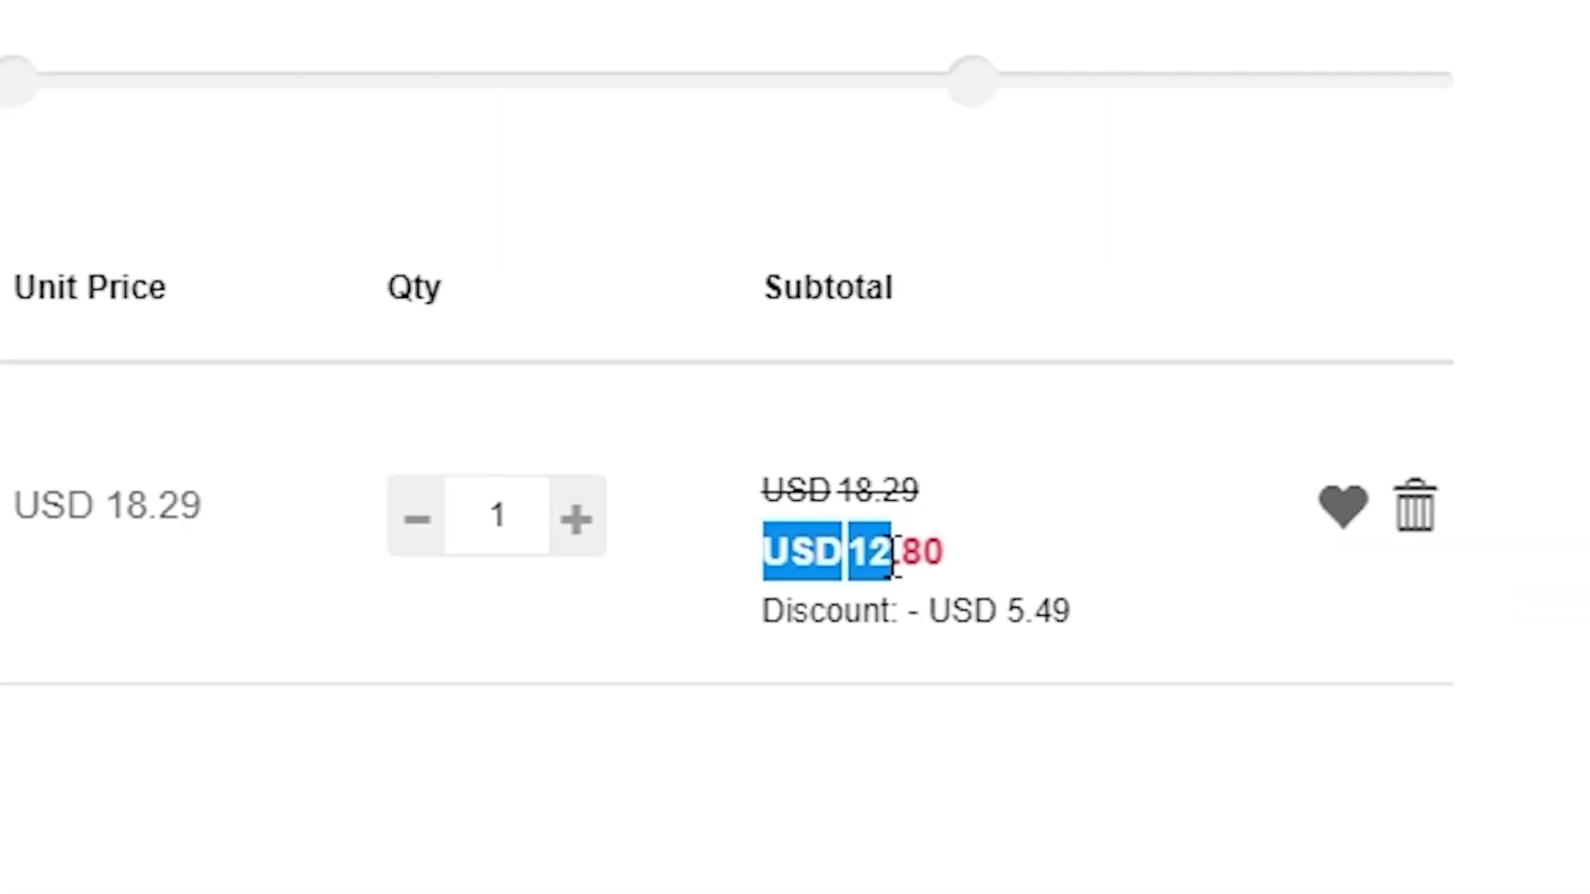
left_click_drag(894, 553, 947, 550)
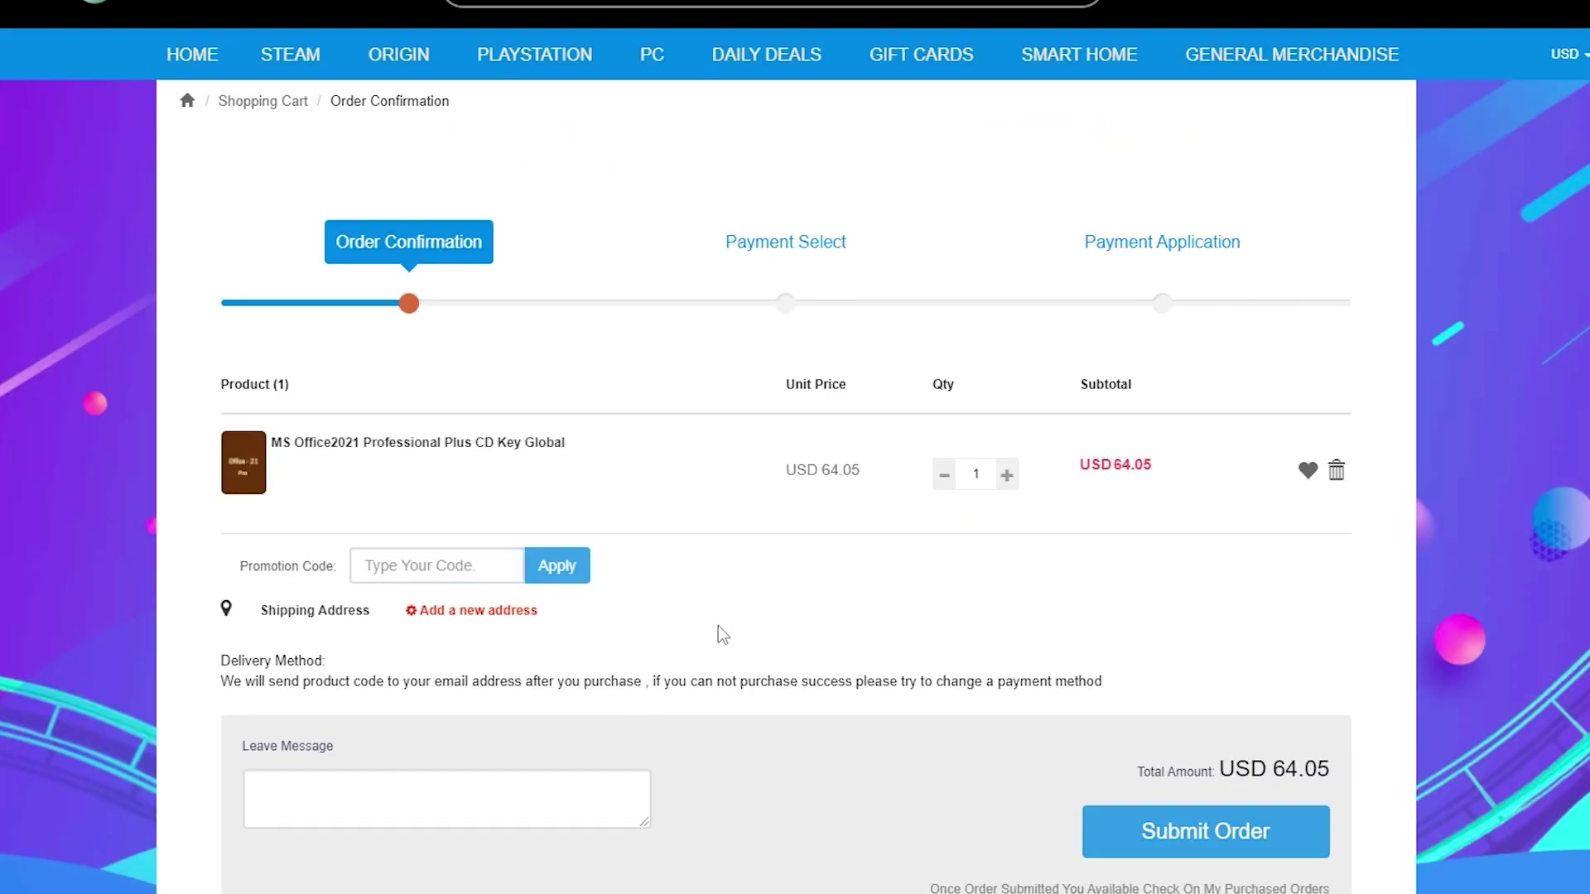
Apply promotion code WKTE to the MS Office2021 Professional Plus order and highlight its discounted subtotal.
left_click(486, 575)
type("WKTE")
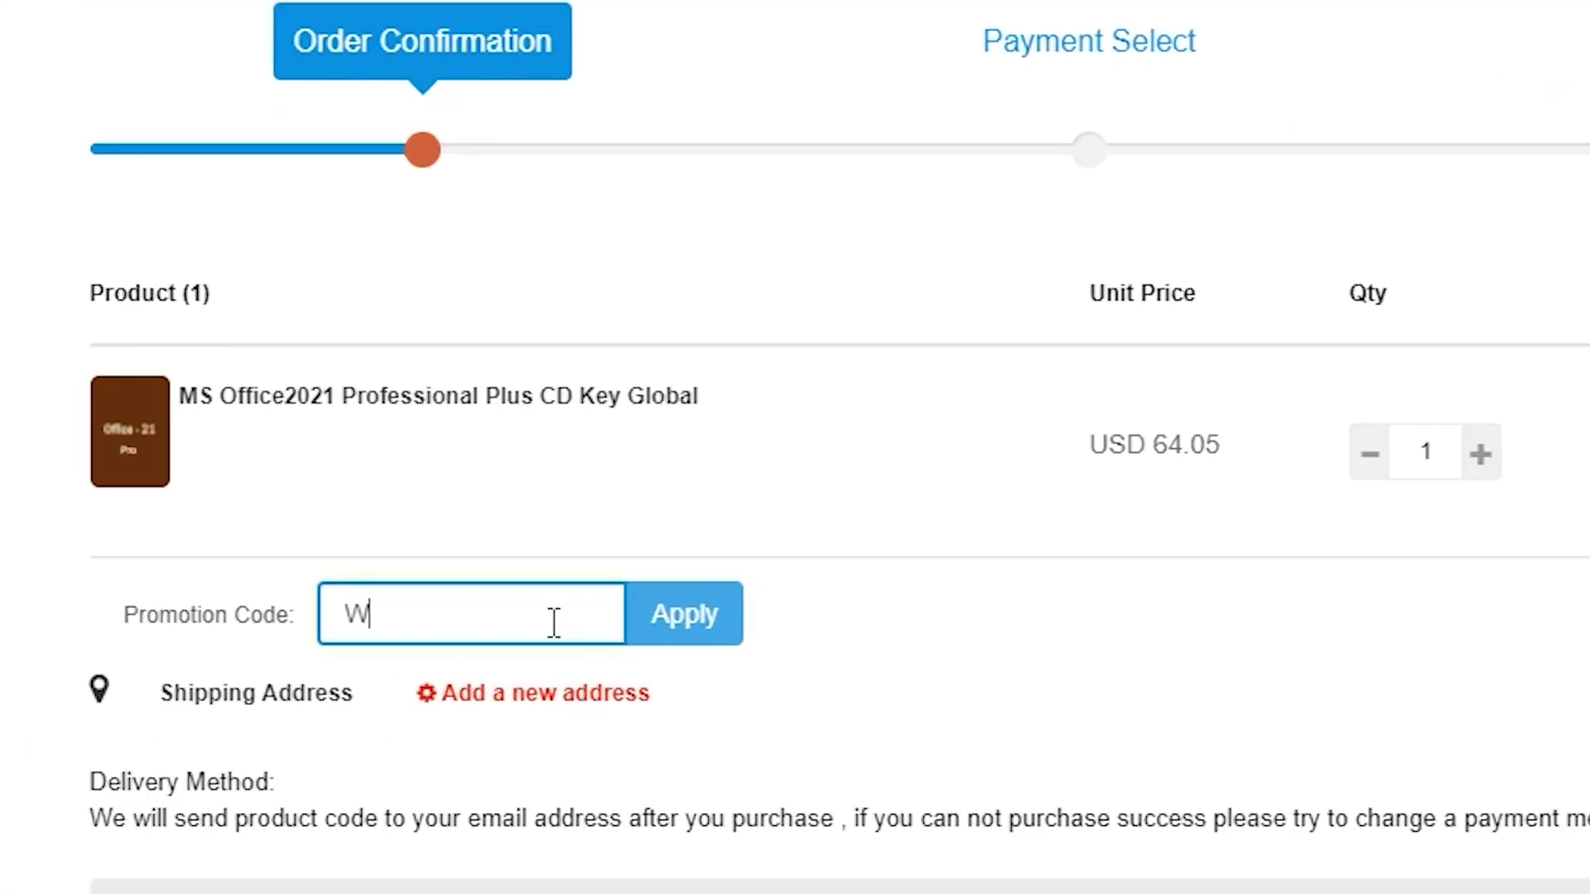
left_click(732, 631)
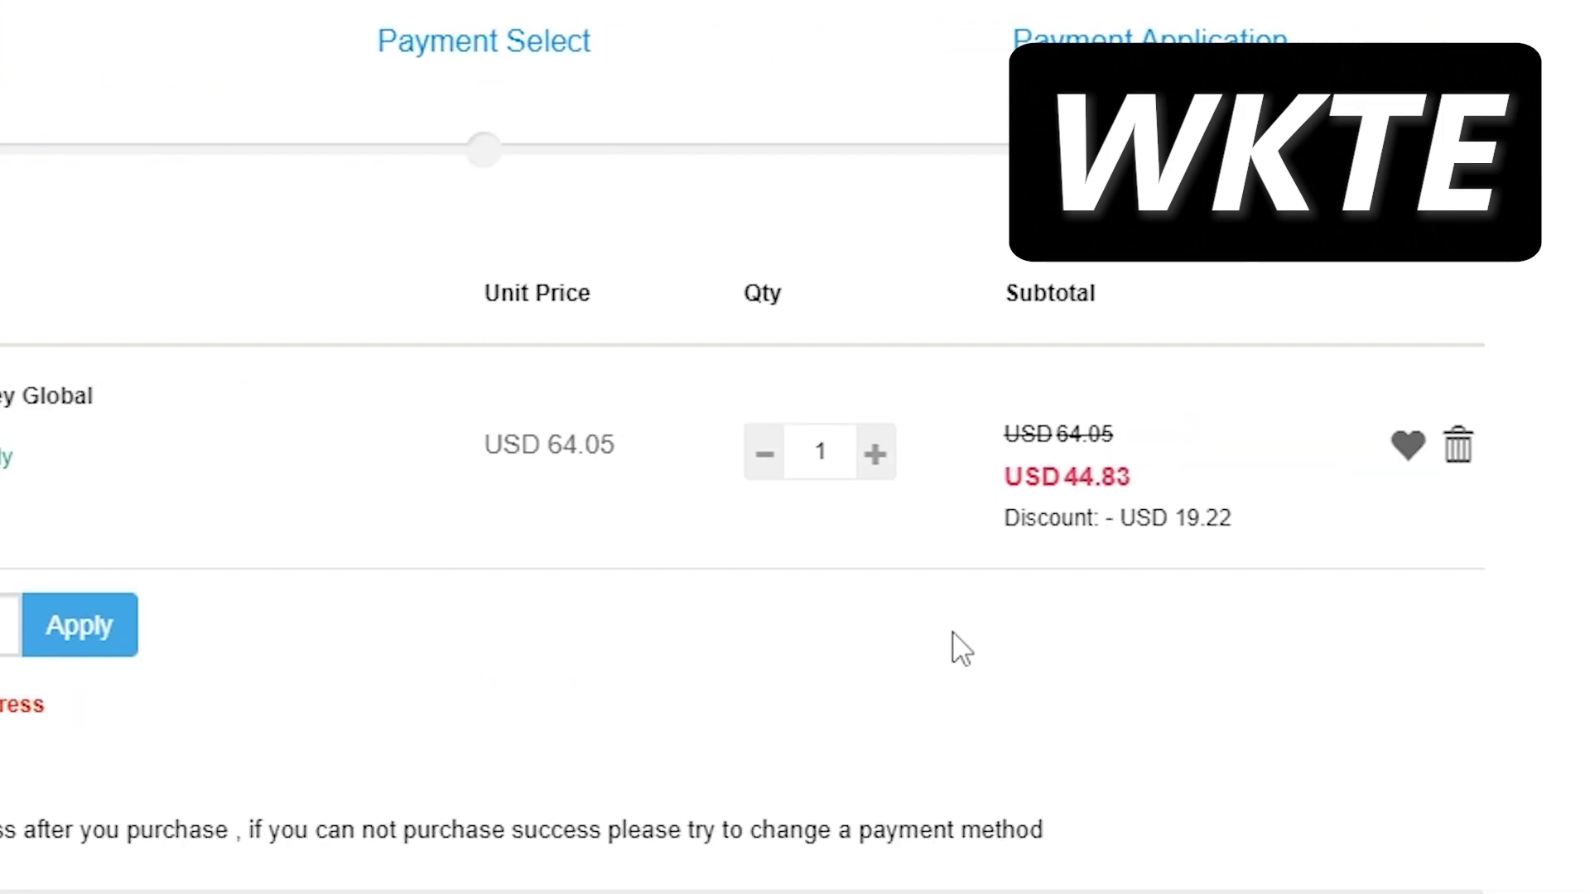
left_click_drag(1010, 478, 1136, 479)
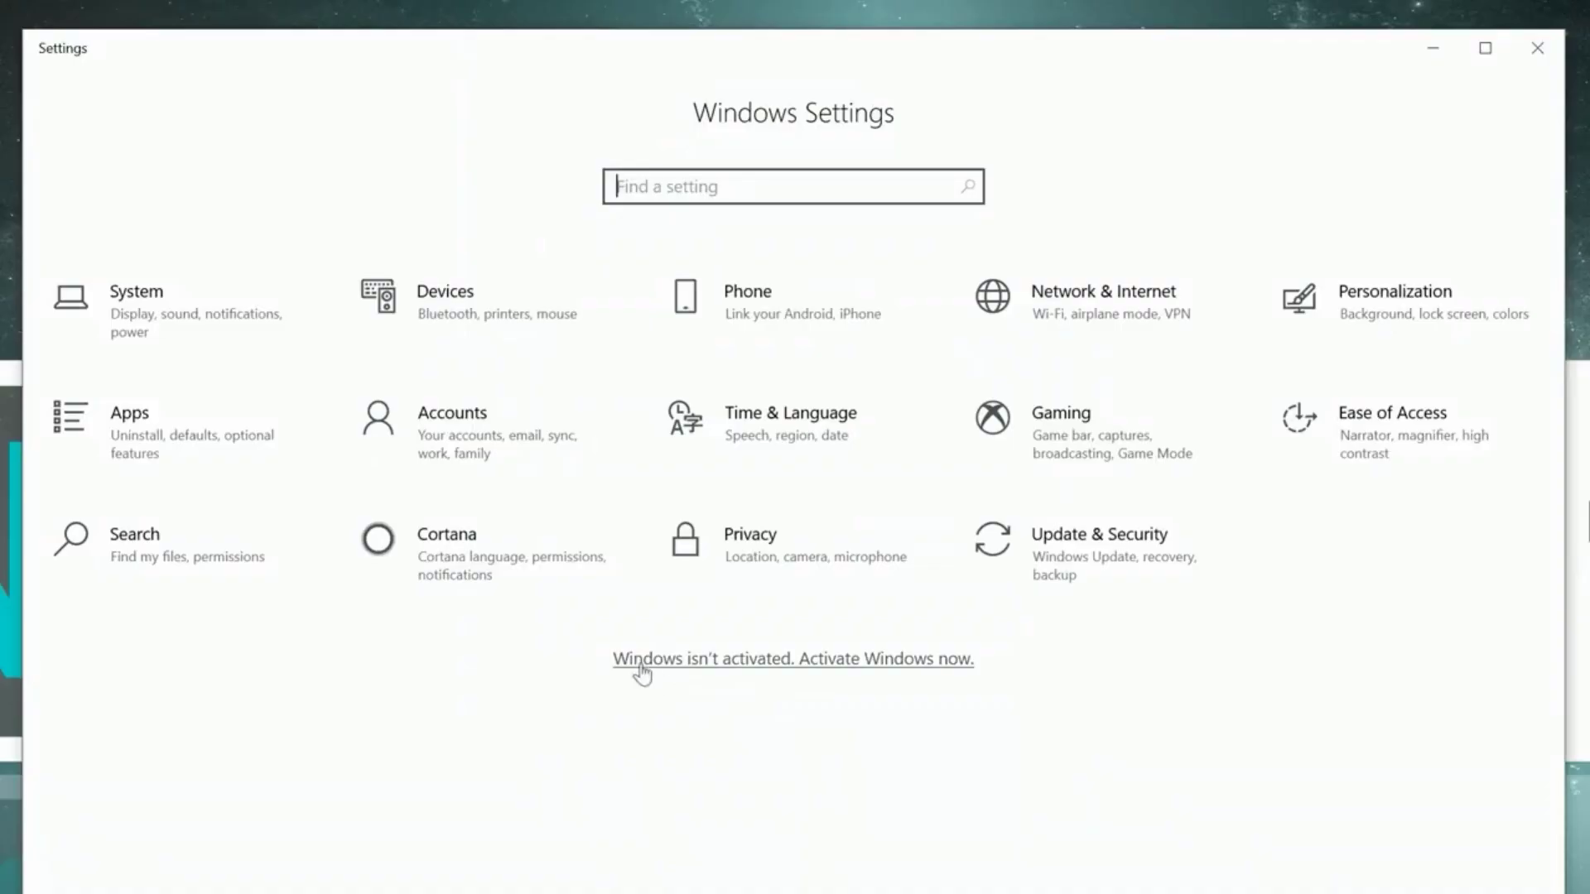
Switch to Windows Settings, paste the purchased product key as the new Windows product key, and activate Windows.
left_click(643, 663)
left_click(515, 837)
key("ctrl+v")
left_click(1115, 675)
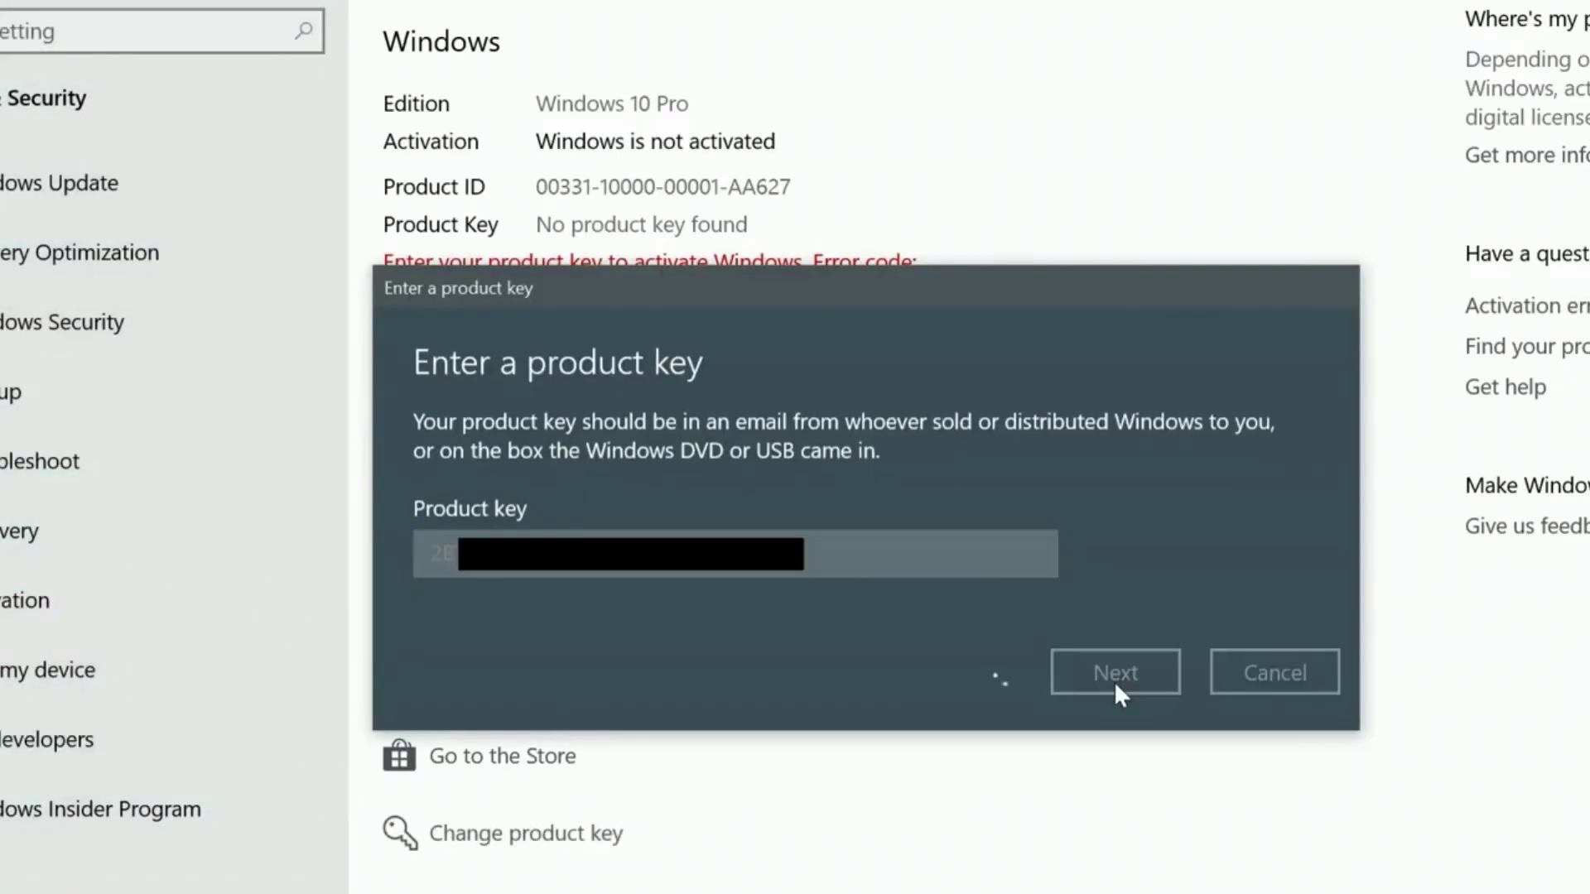
left_click(1117, 596)
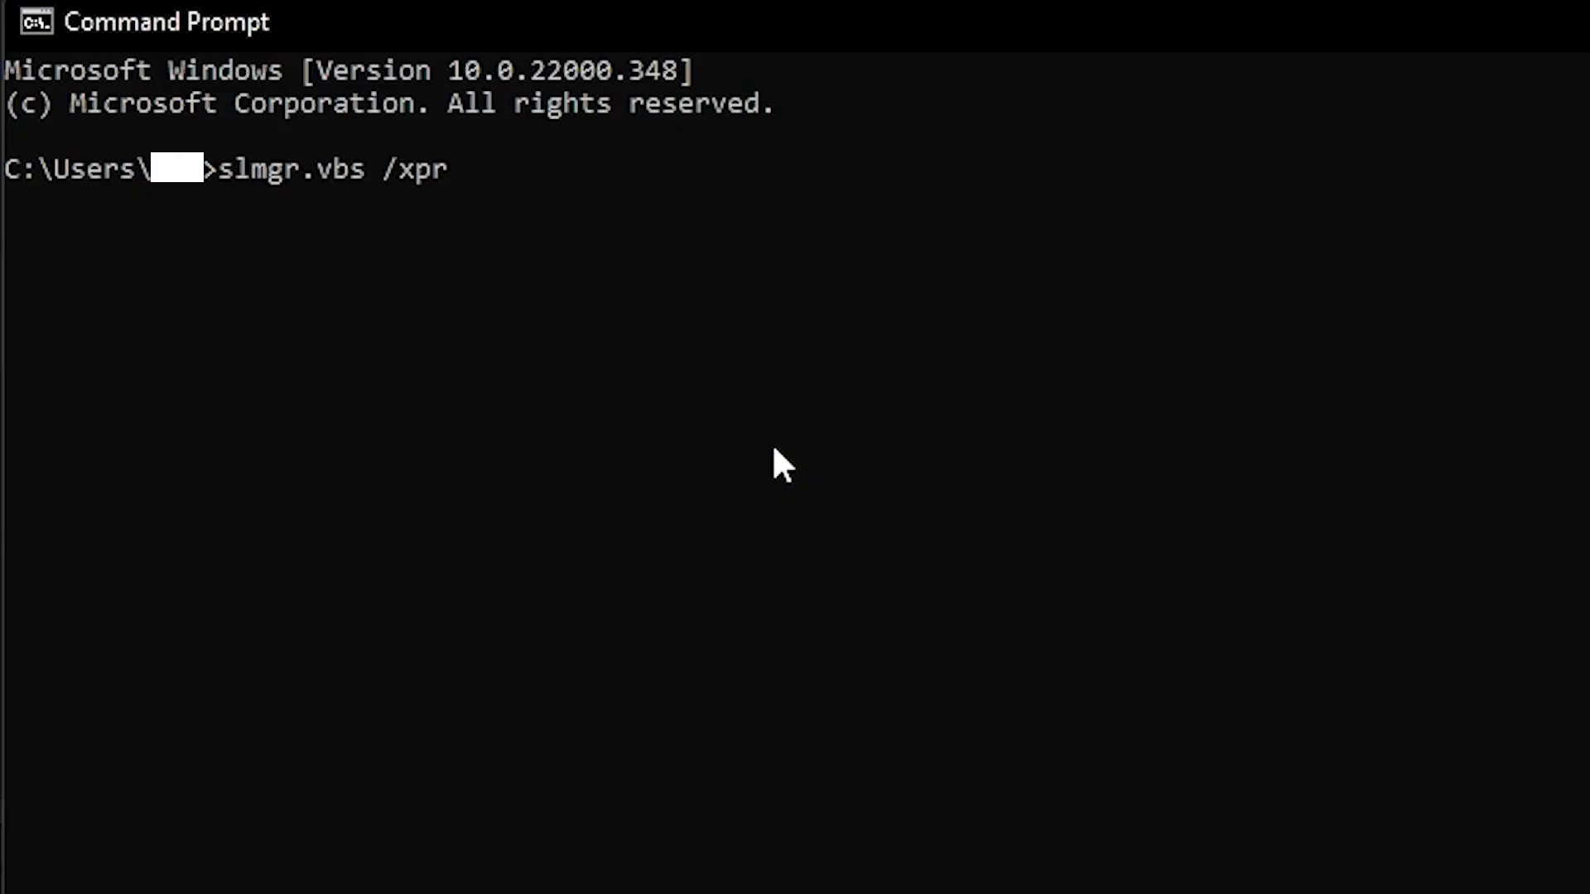
Run slmgr.vbs /xpr in the Command Prompt to check the Windows activation status.
key("Return")
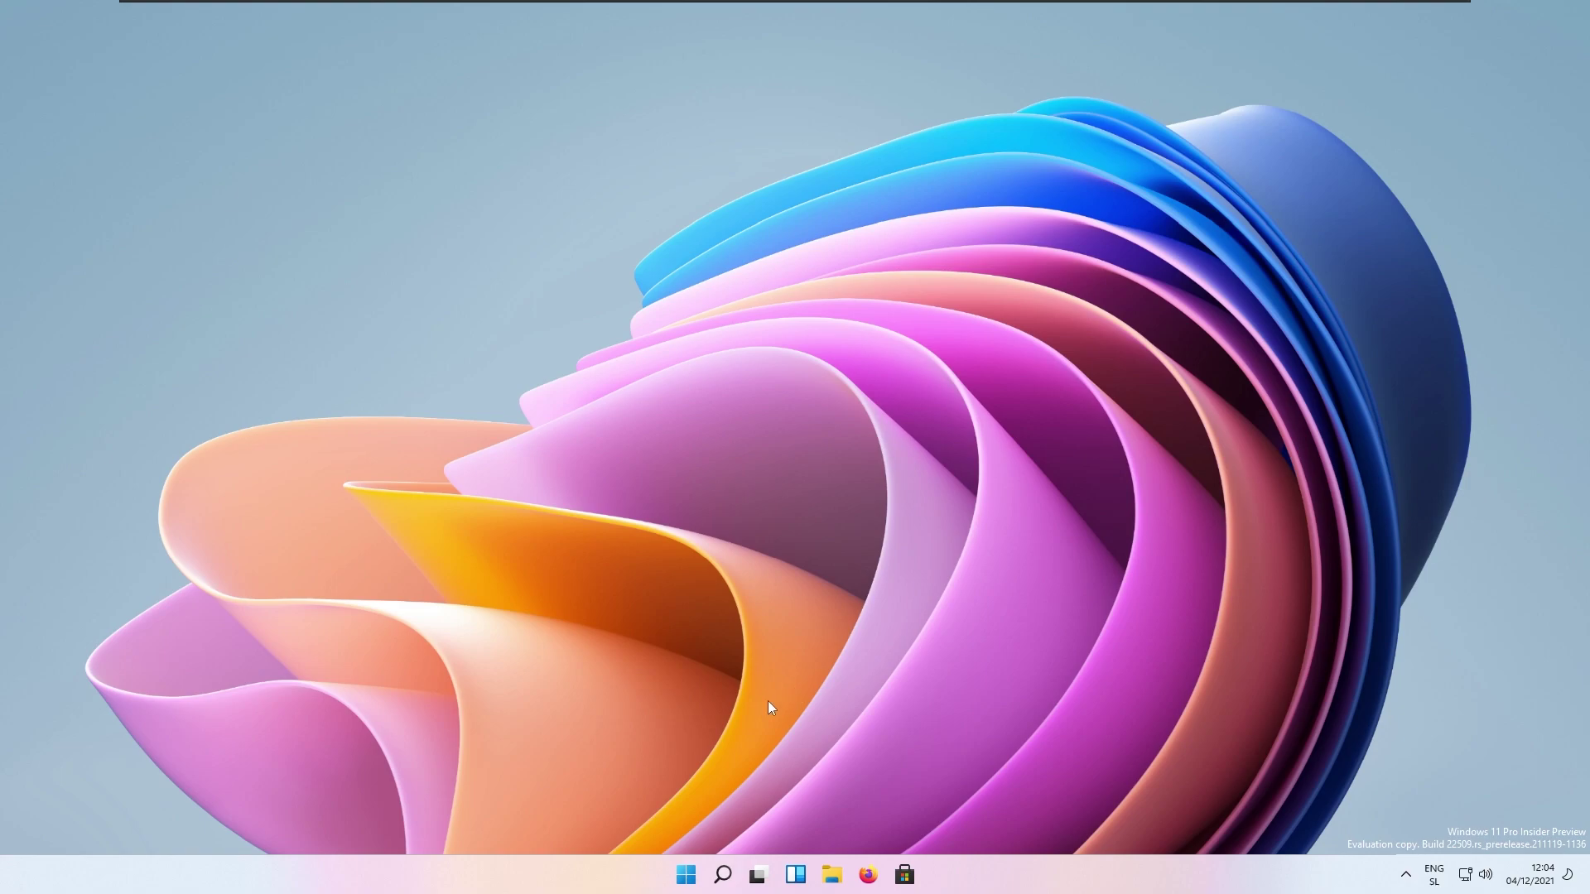
Open the Start personalization page in Windows Settings.
left_click(686, 874)
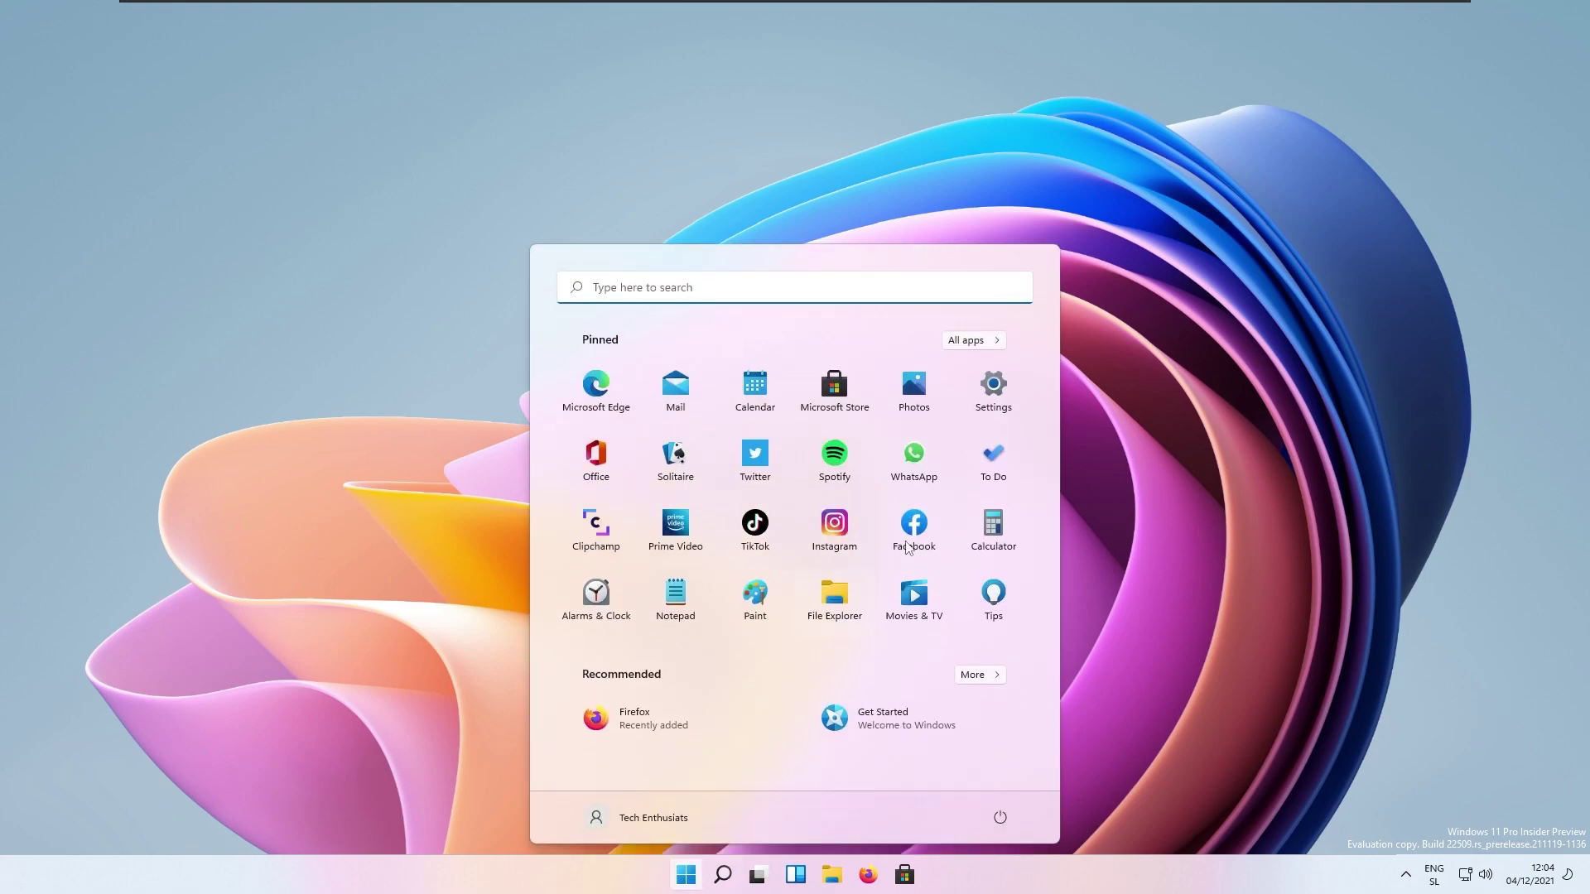
left_click(989, 399)
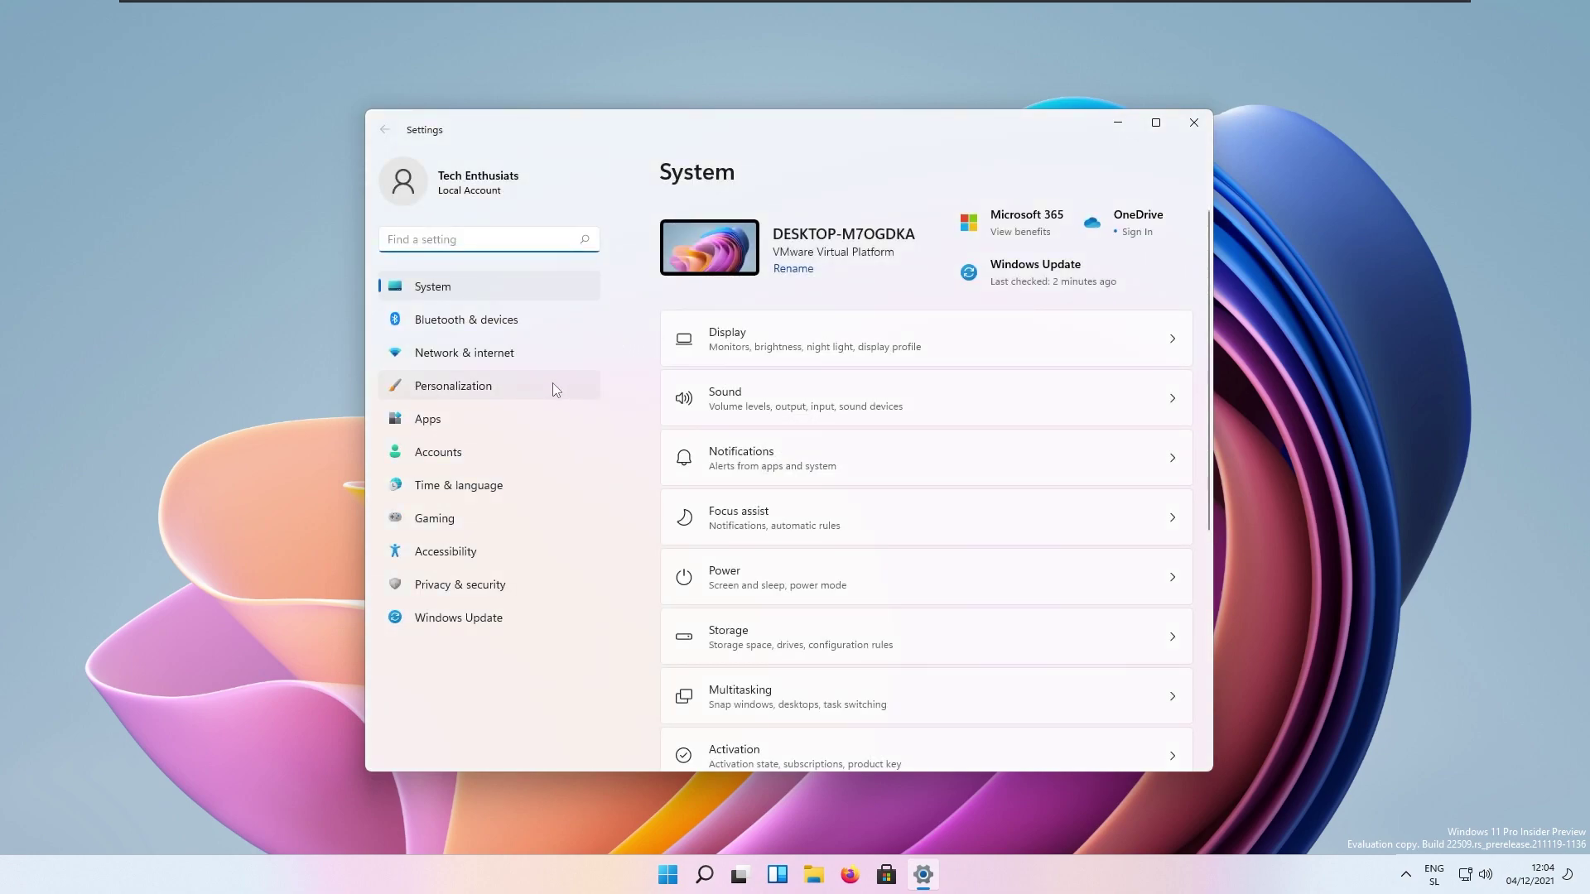
left_click(554, 384)
scroll(896, 482, "down", 5)
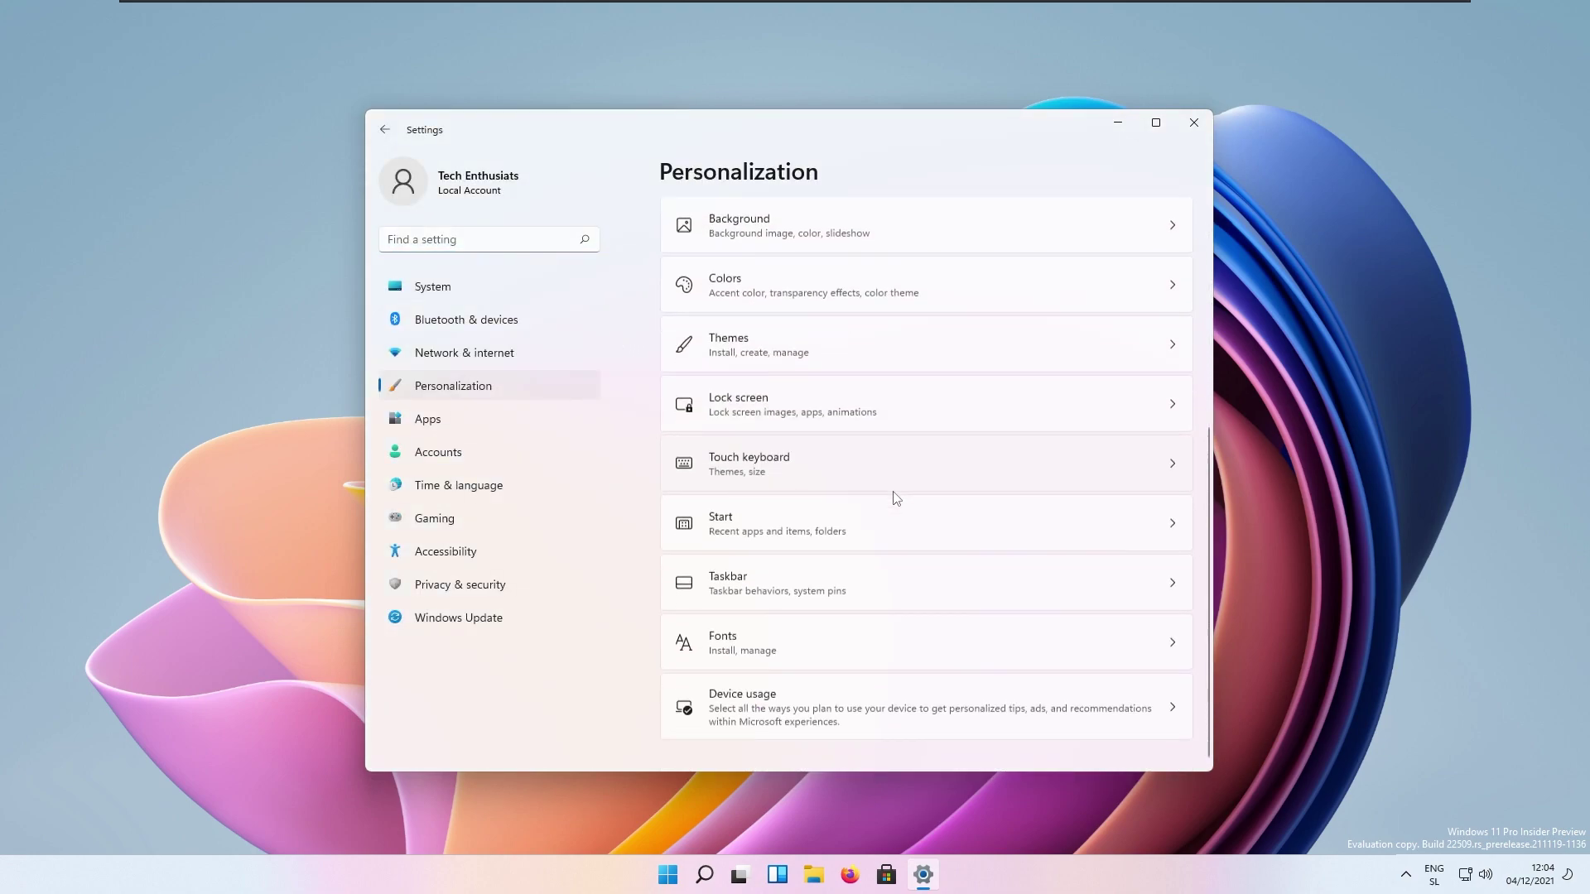
left_click(843, 531)
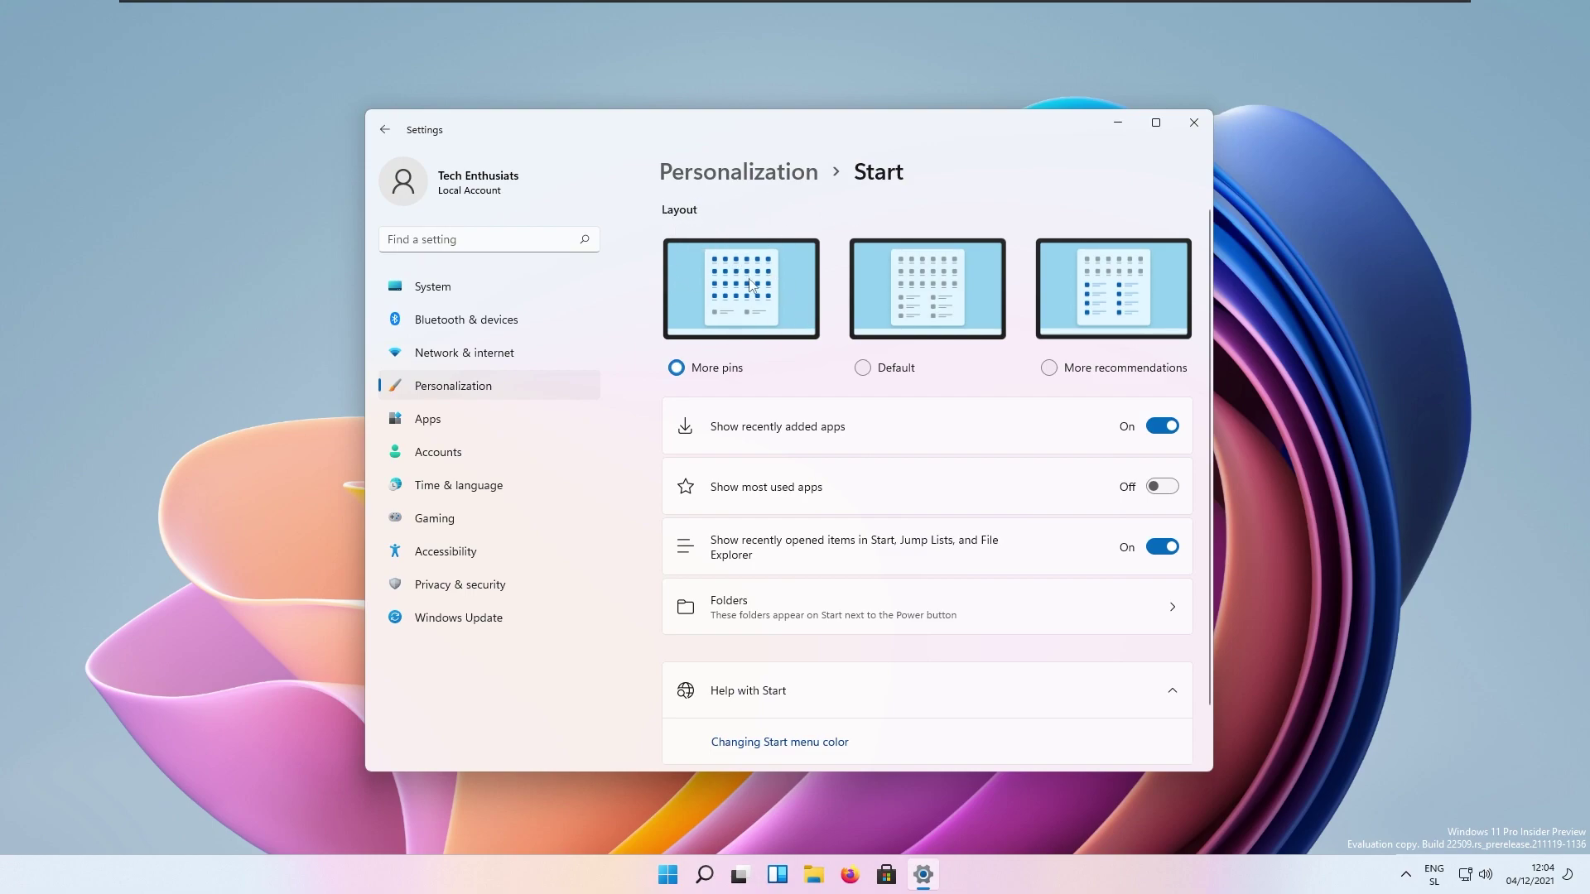
Set the Start layout to Default and preview it in the Start menu.
left_click(947, 292)
left_click(668, 875)
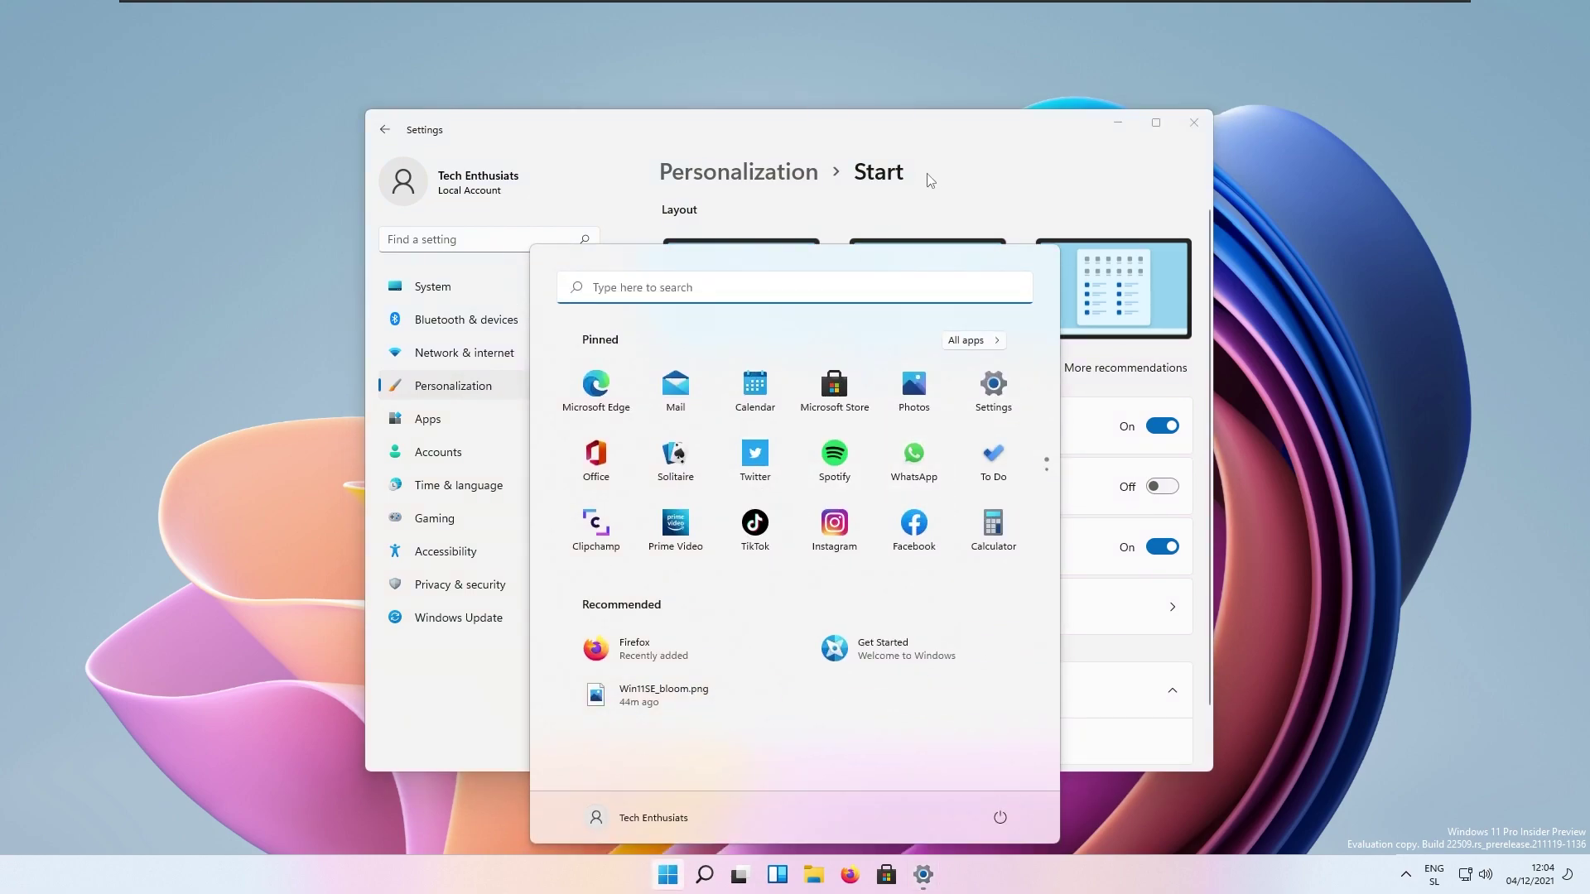
left_click(872, 142)
Set the Start layout to More recommendations and preview it in the Start menu.
left_click(1110, 305)
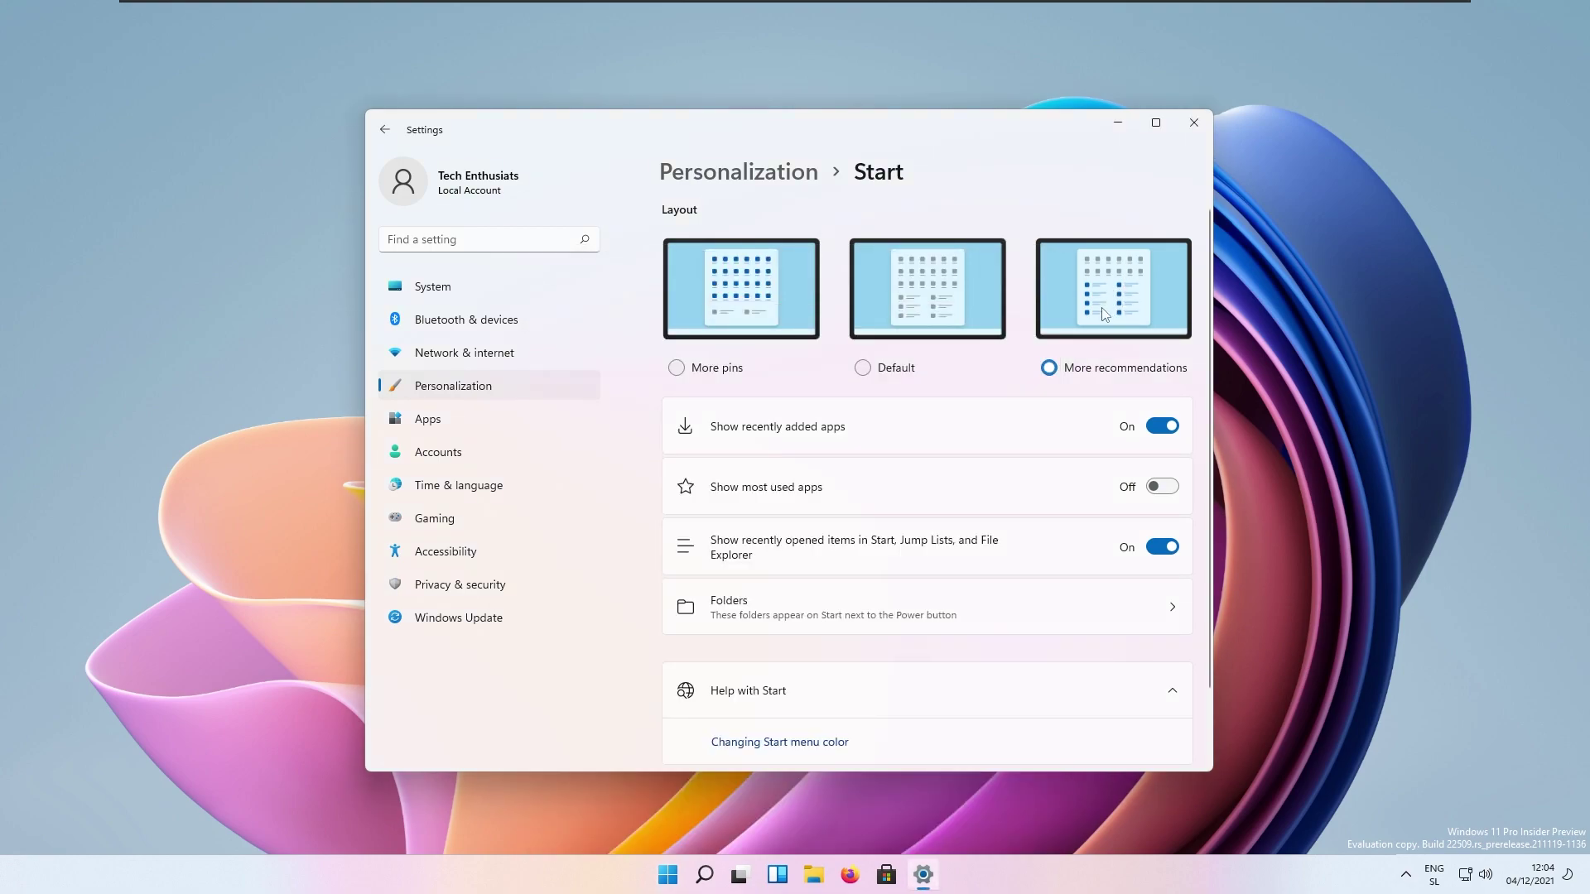
left_click(667, 875)
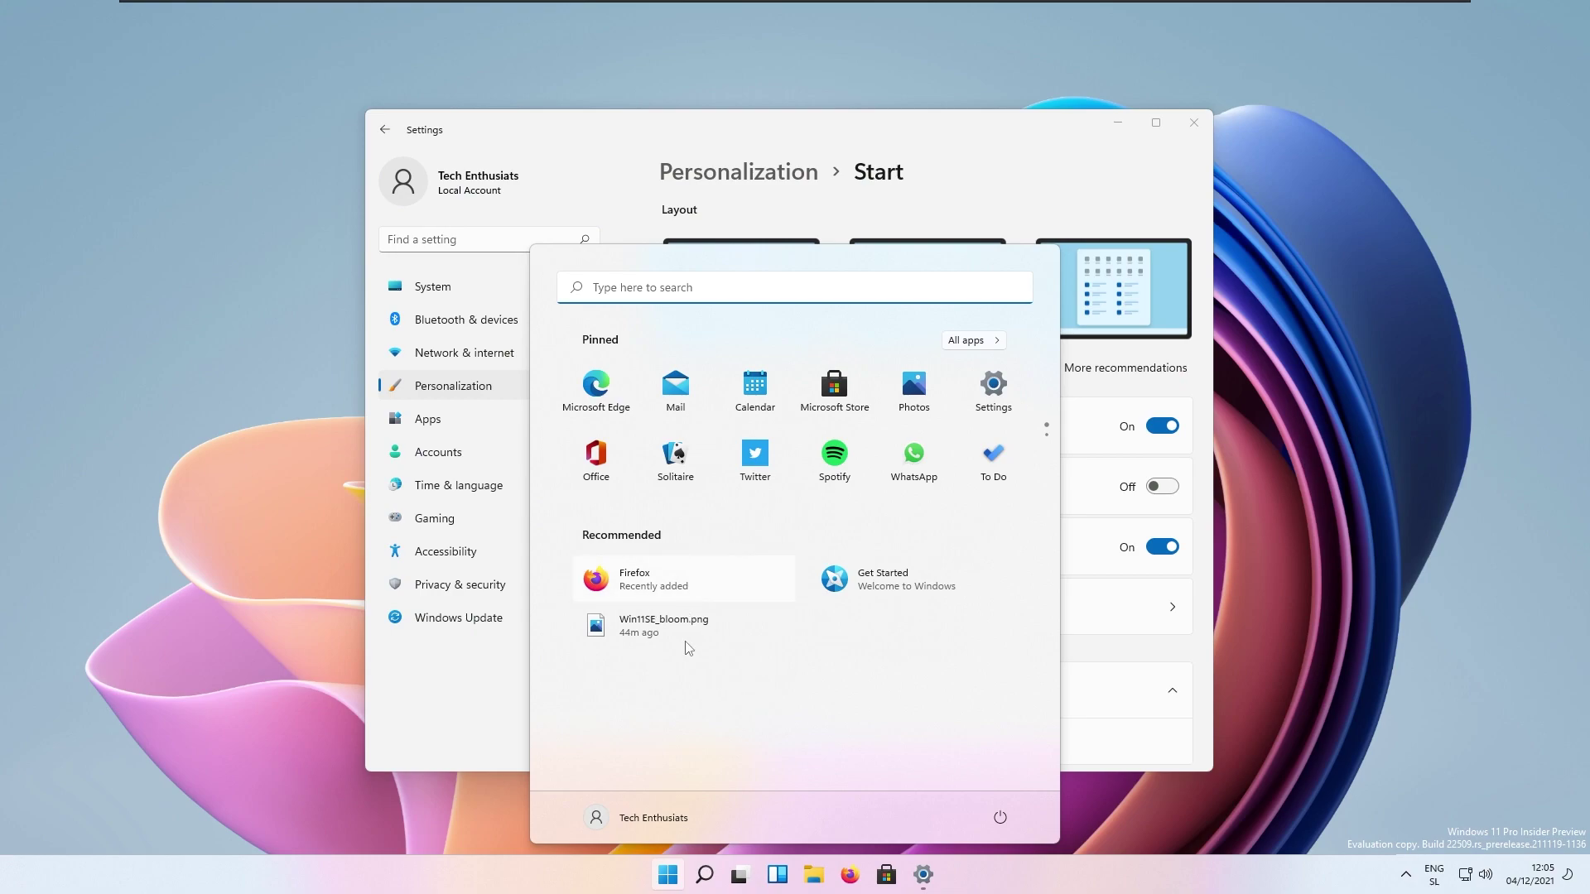
Set the Start layout back to More pins and open the Start menu.
left_click(785, 149)
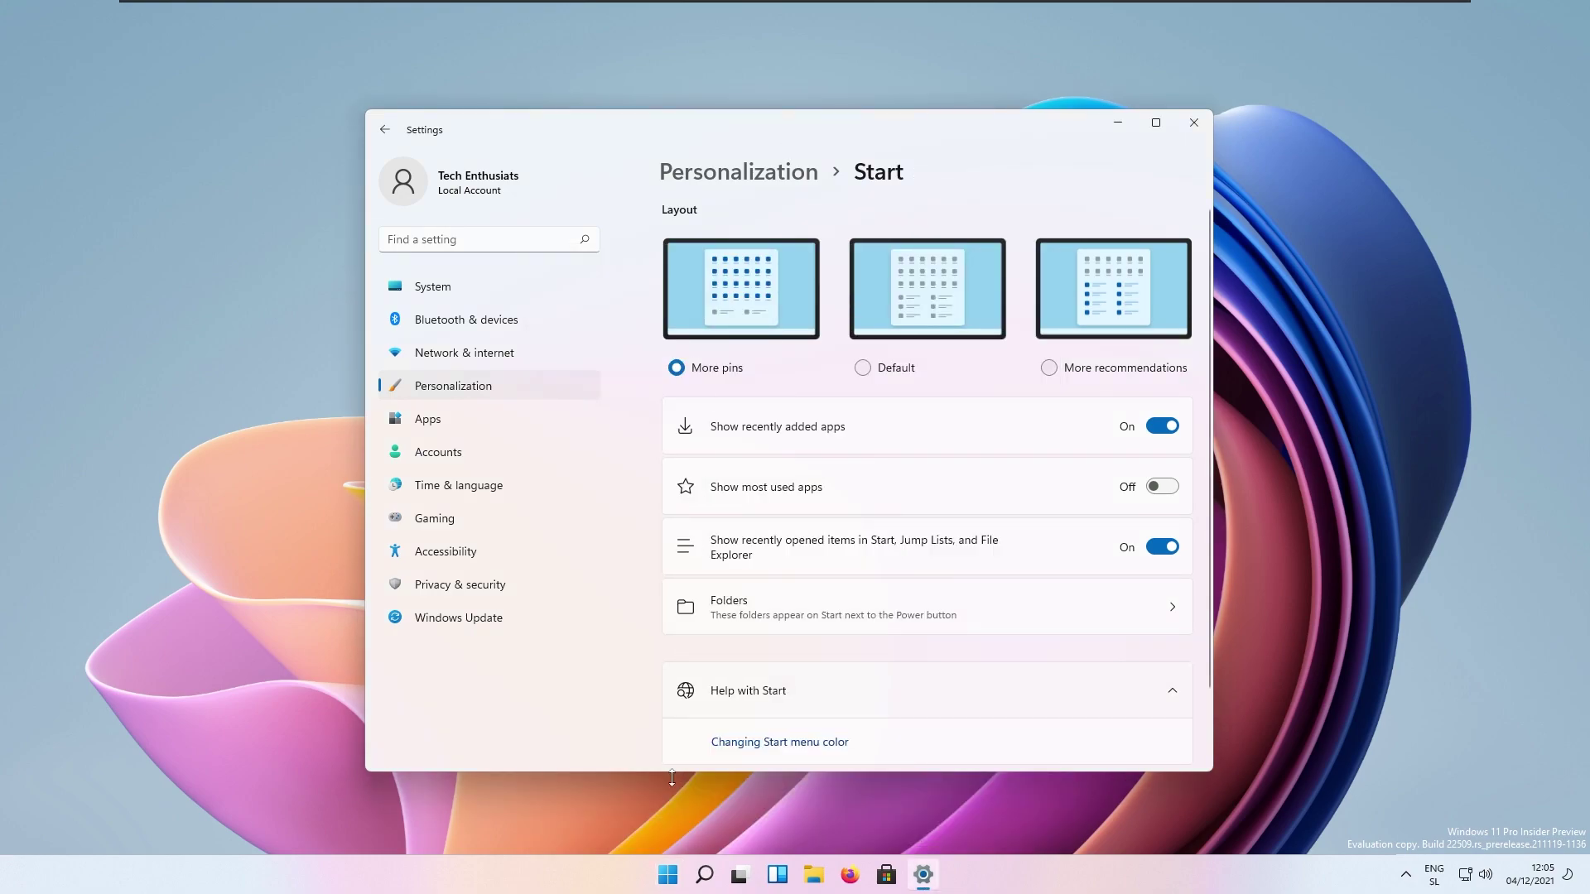
left_click(668, 875)
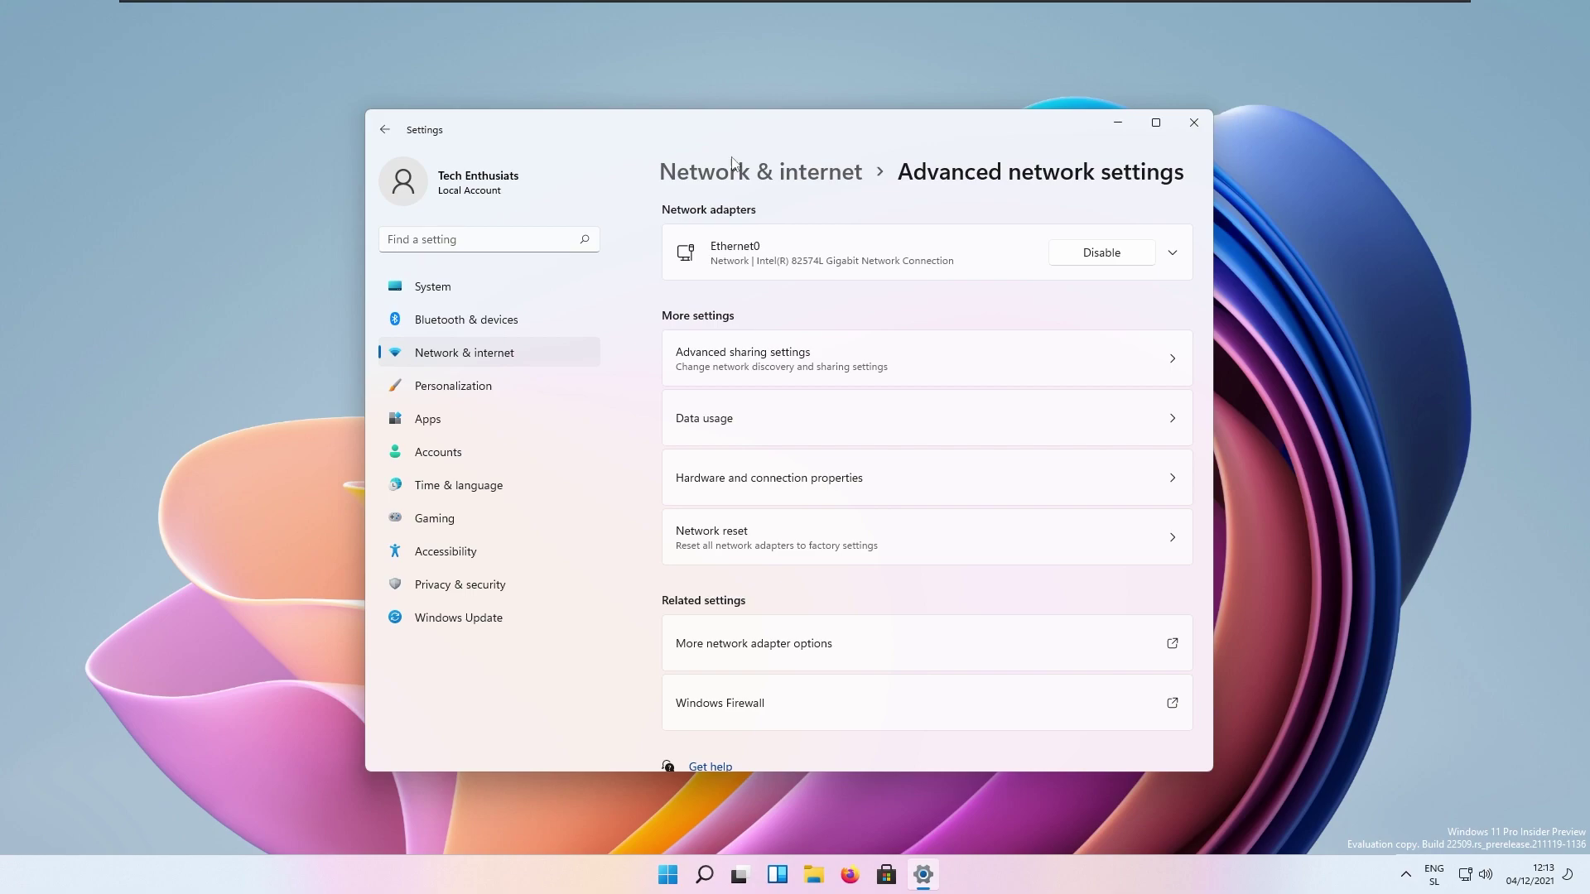
scroll(867, 419, "down", 1)
scroll(818, 369, "up", 1)
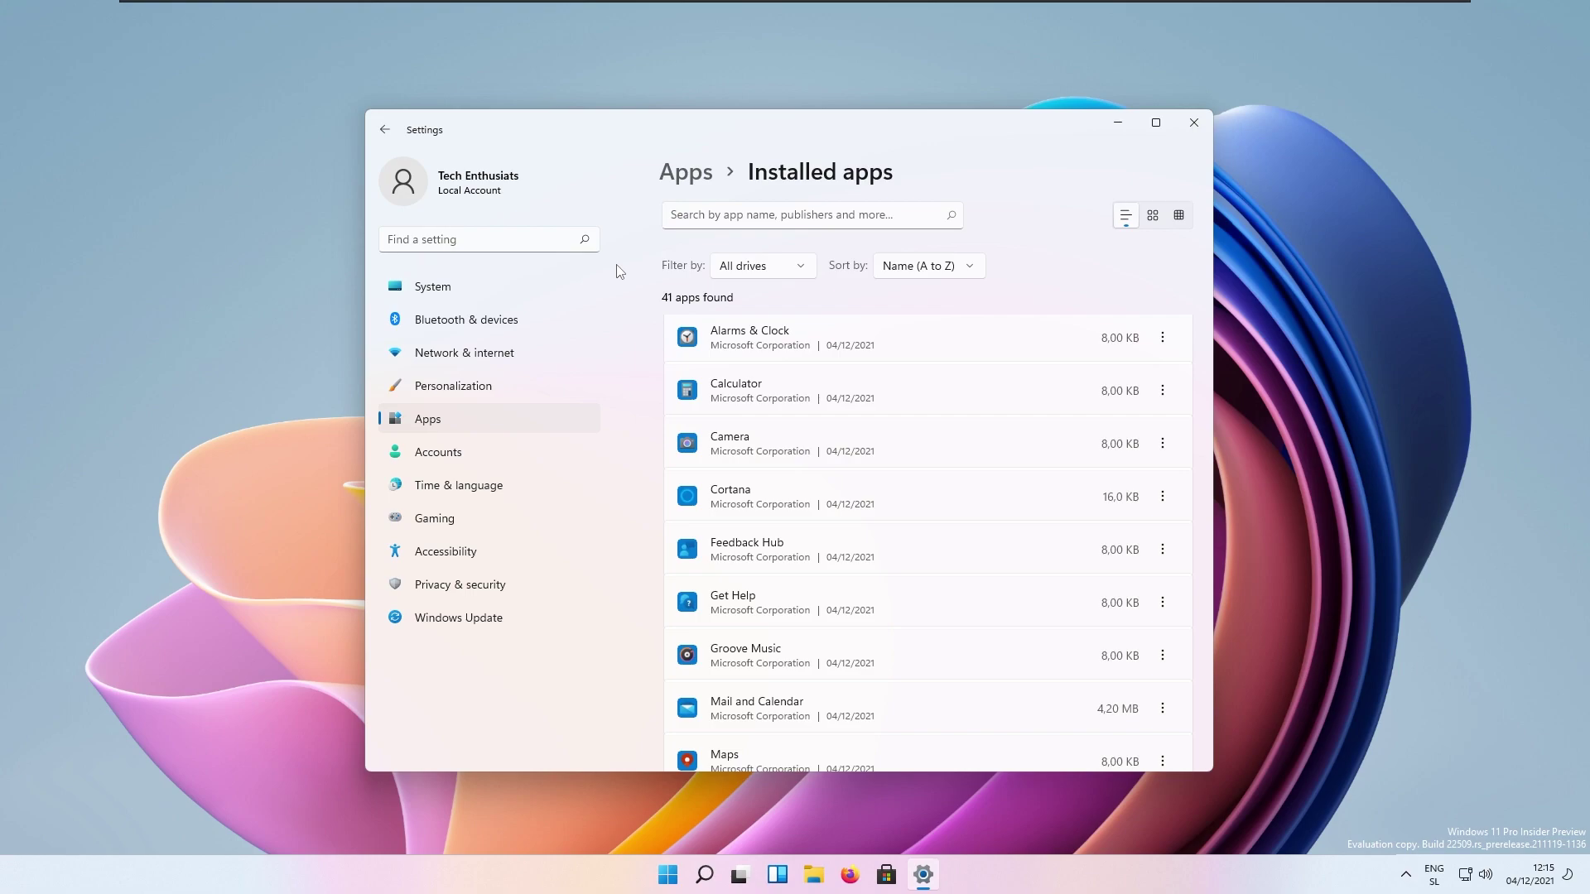
View the sorting options for the installed apps list and keep Name (A to Z).
left_click(956, 266)
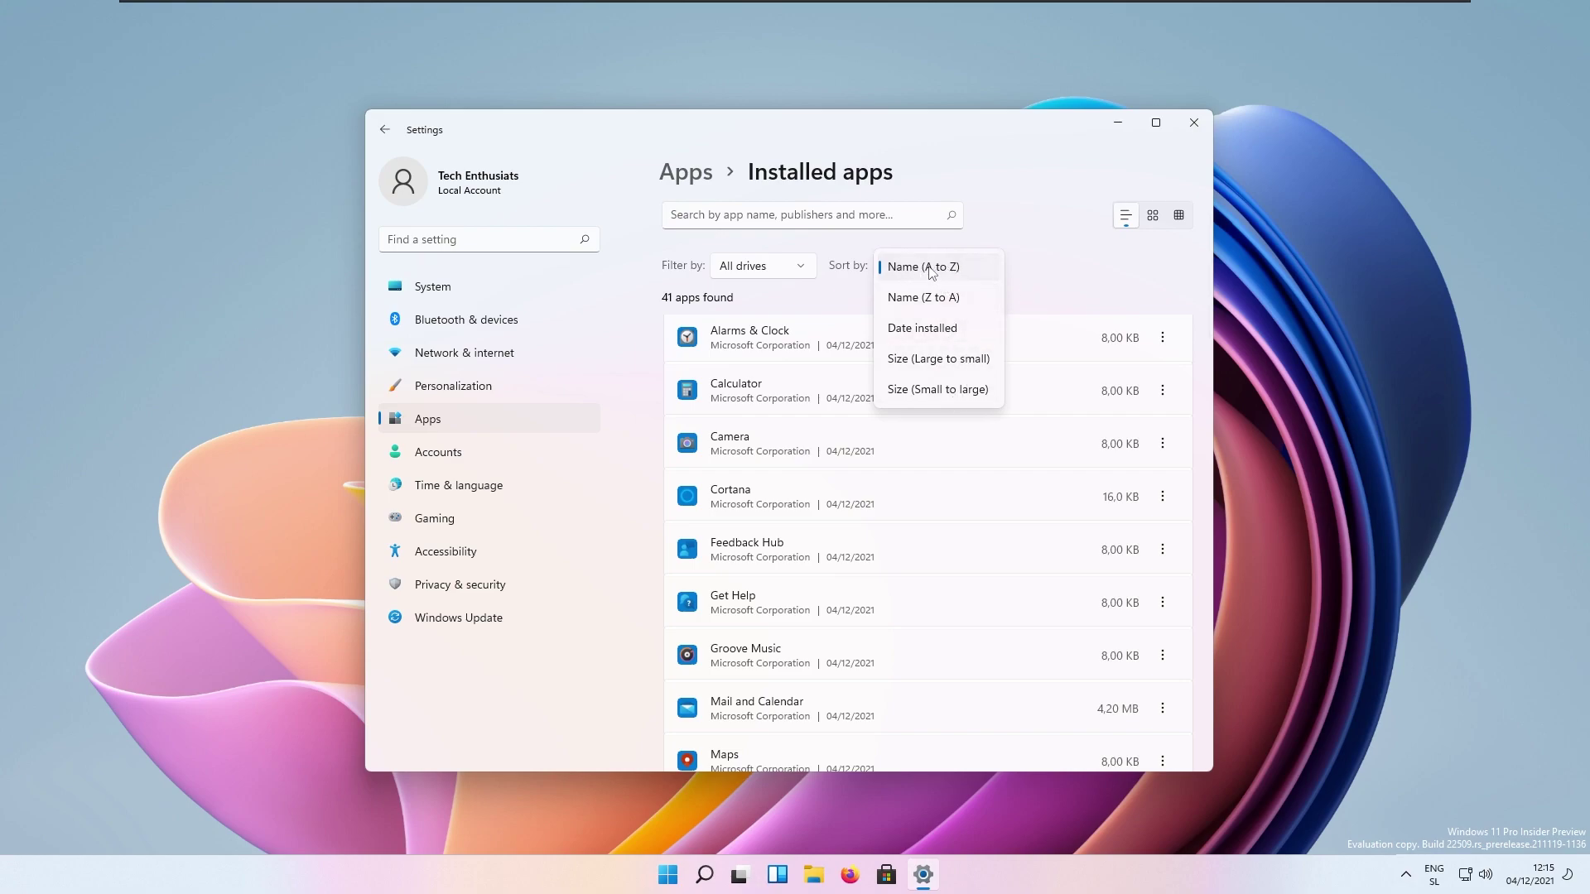
left_click(965, 275)
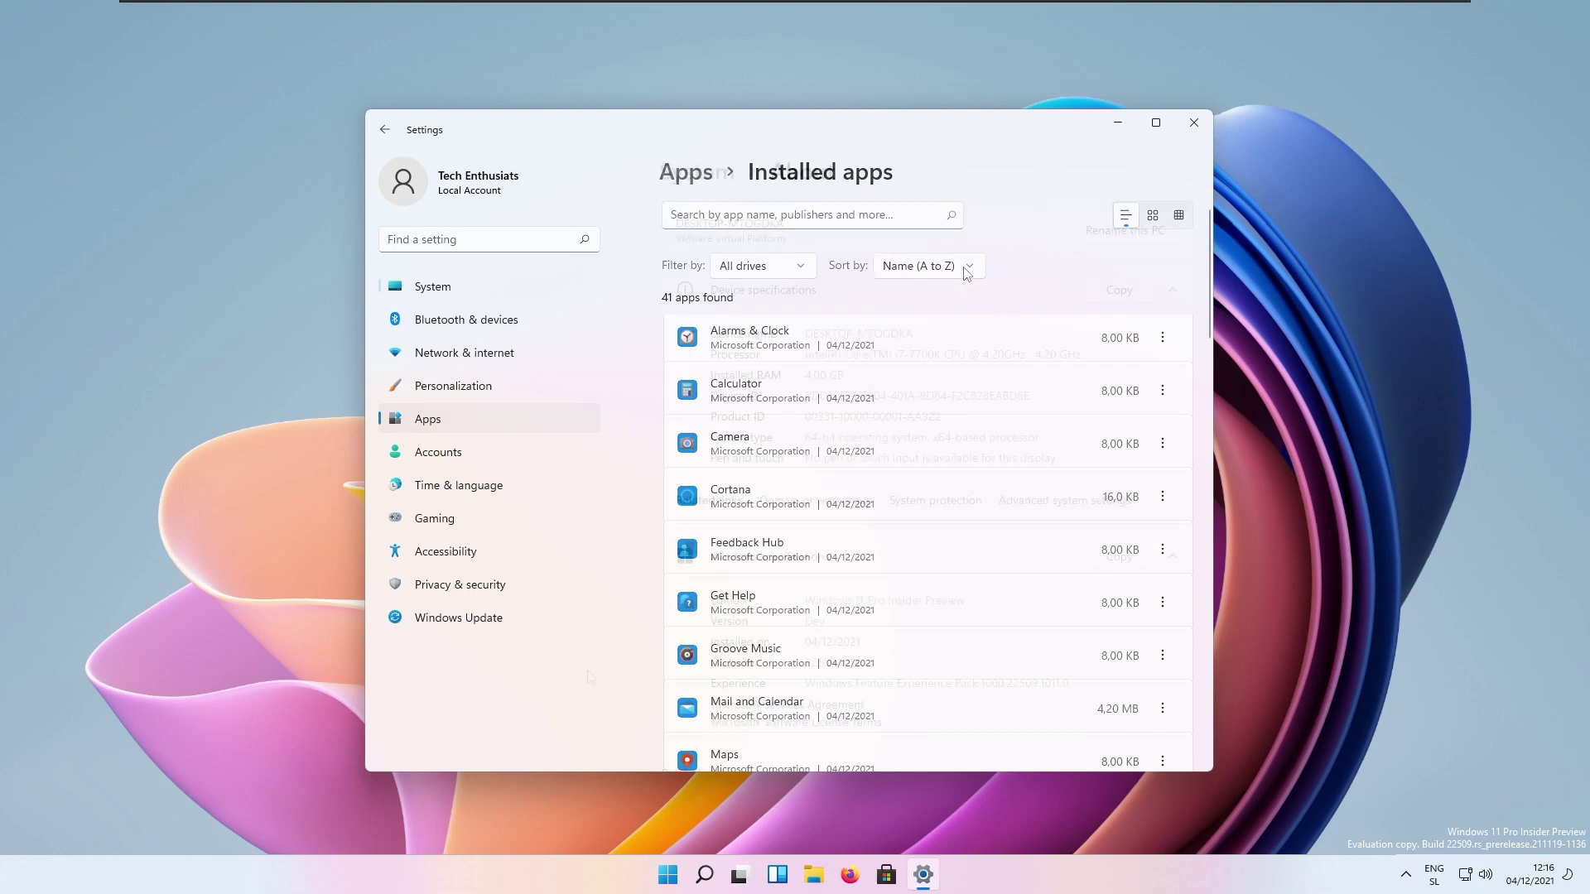
Open the system's About page with the device and Windows specifications.
key("super+Pause")
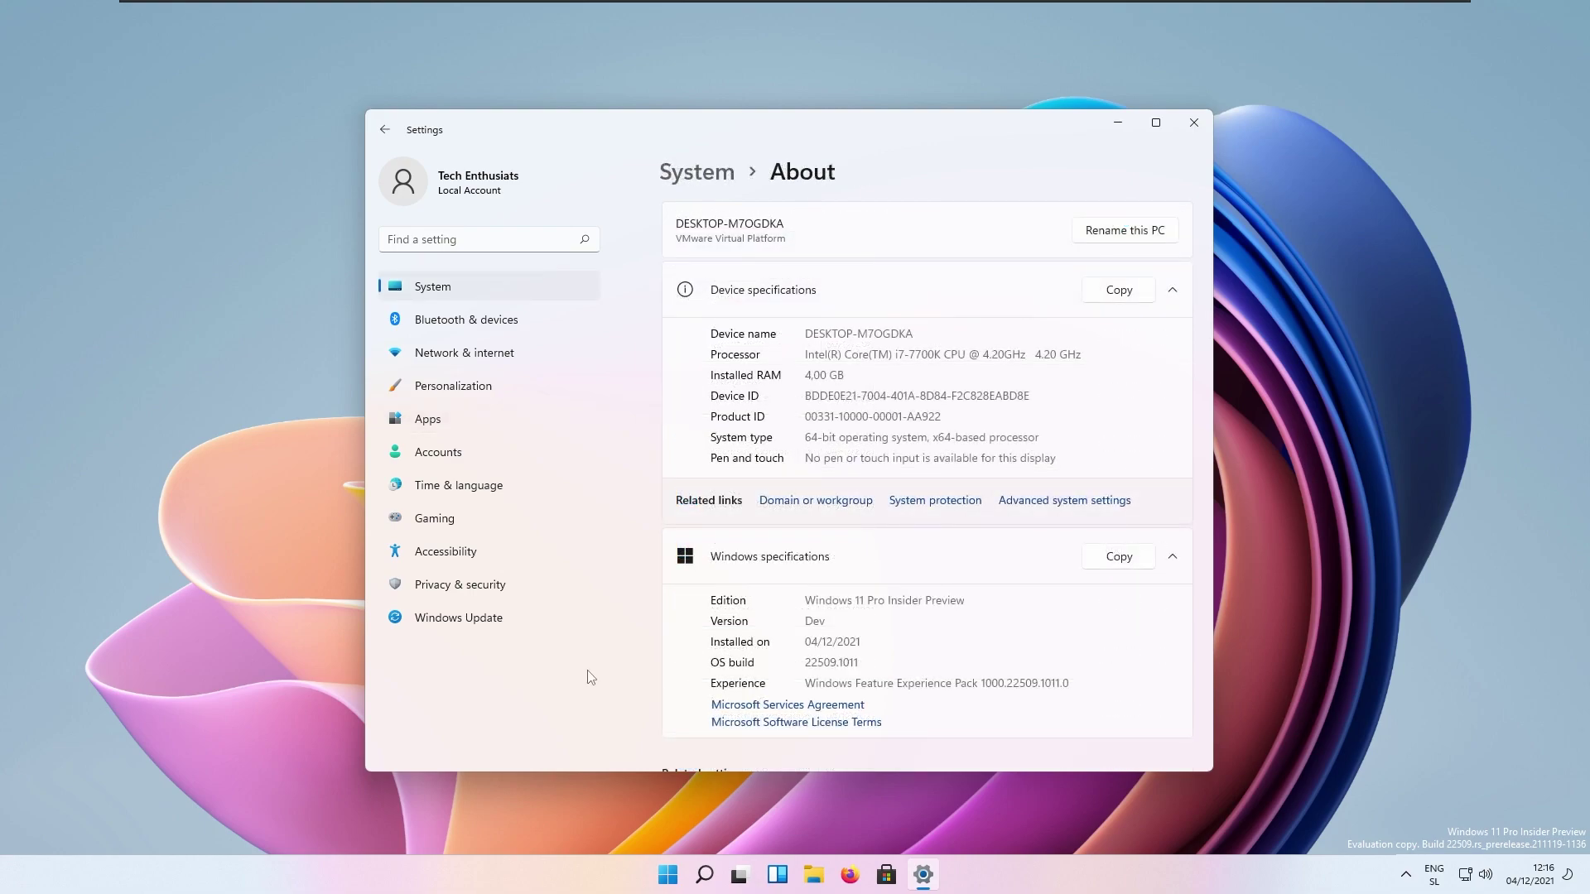